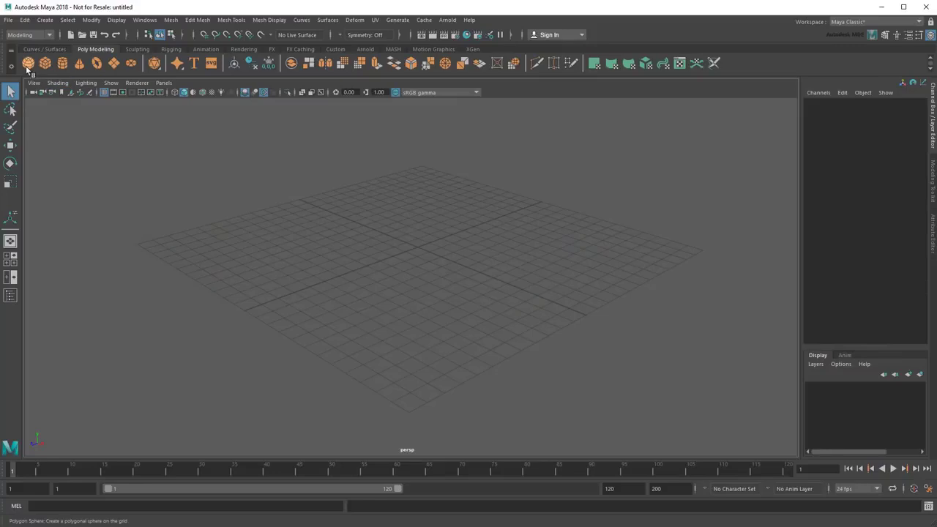
- Create a polygon sphere and stretch it vertically to a Scale Y of about 2.52
click(28, 63)
scroll(419, 256, up, 5)
alt+middle_drag(431, 254, 416, 342)
click(10, 184)
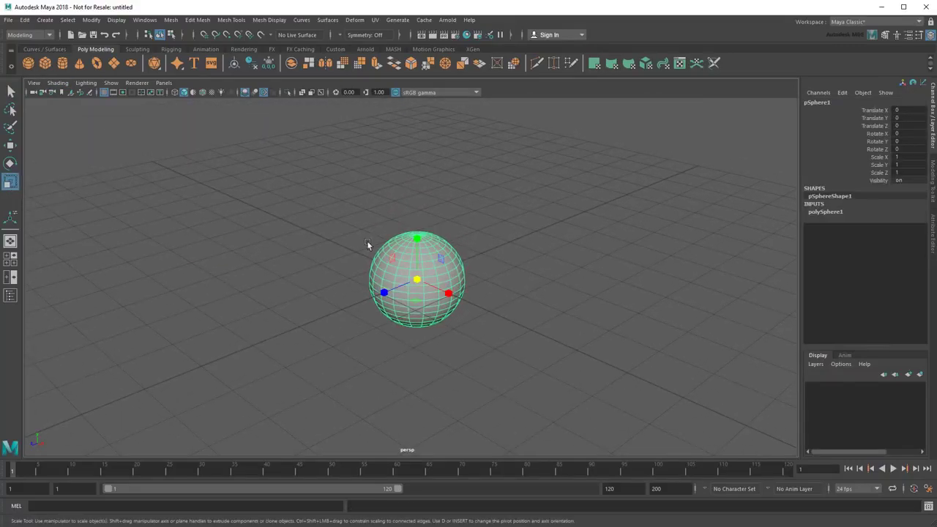
drag(418, 237, 420, 198)
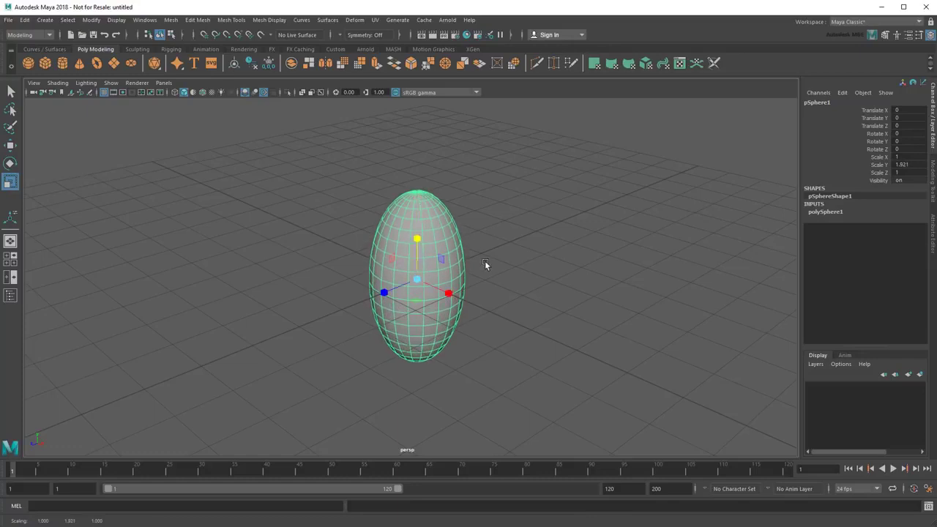
alt+drag(484, 264, 521, 278)
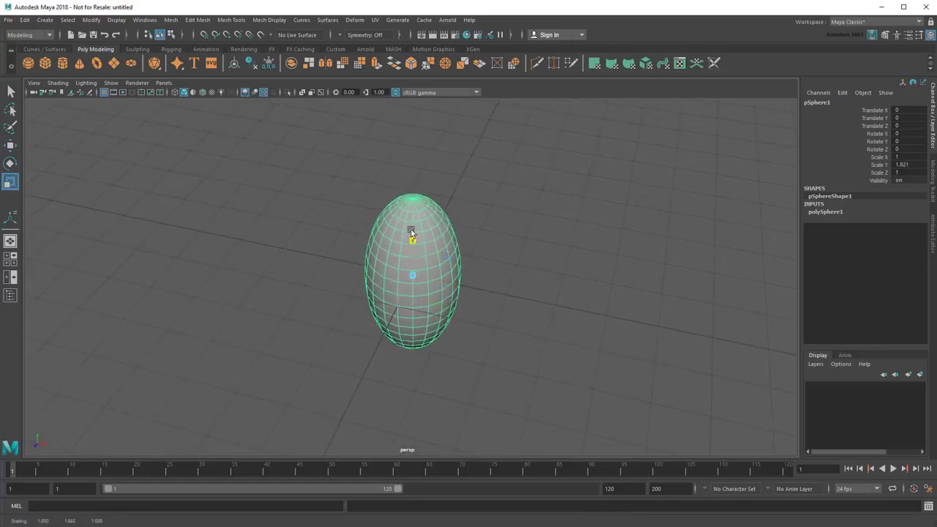
mouse_move(411, 229)
mouse_down()
mouse_move(421, 247)
mouse_move(423, 221)
mouse_up()
alt+drag(517, 295, 483, 285)
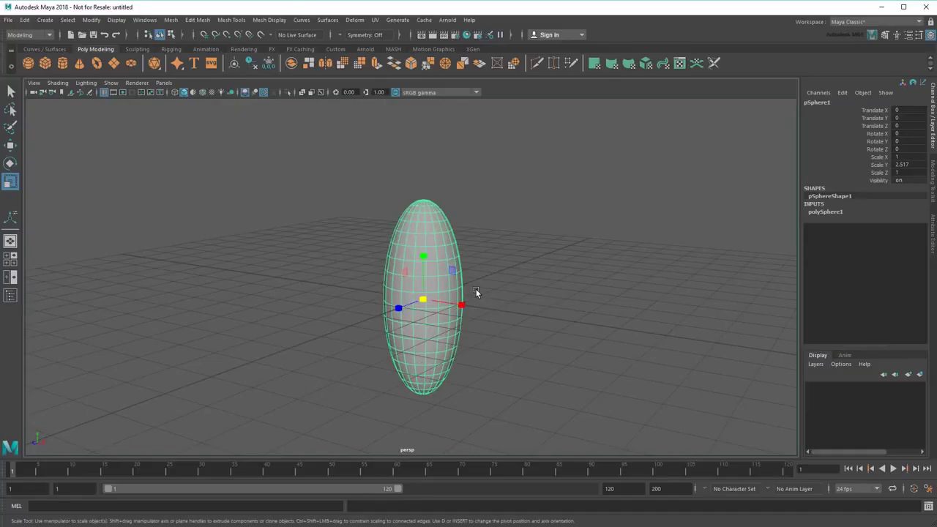
- Create a polygon cylinder at the origin and flatten it into a band with Scale Y about 0.2
click(64, 63)
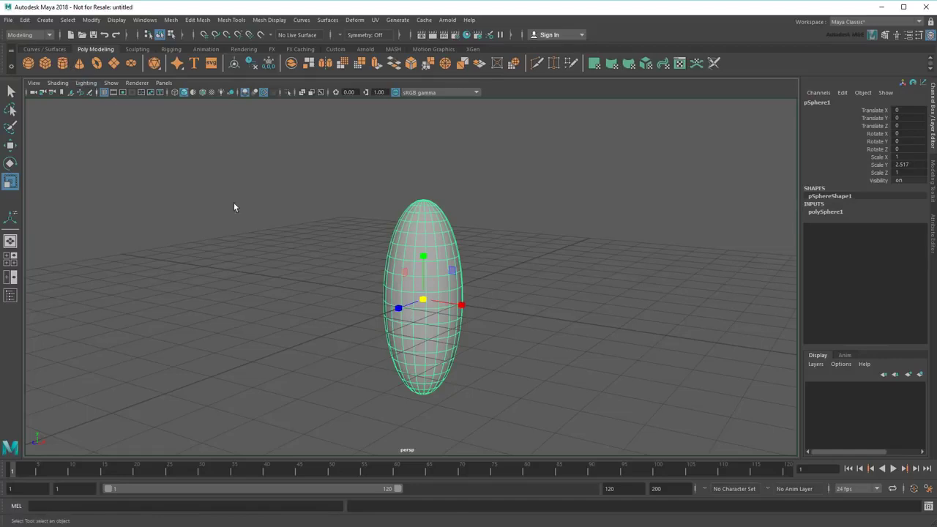
drag(424, 256, 424, 288)
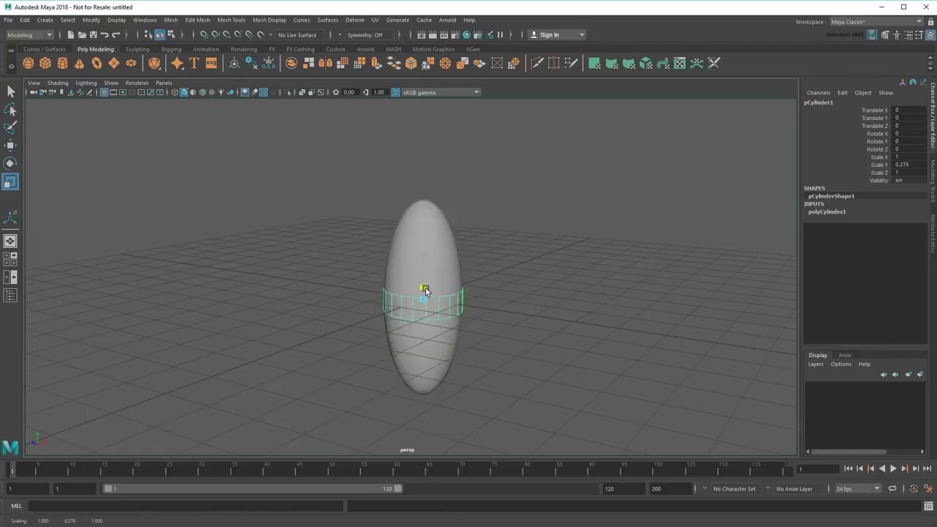
alt+right_drag(424, 288, 507, 287)
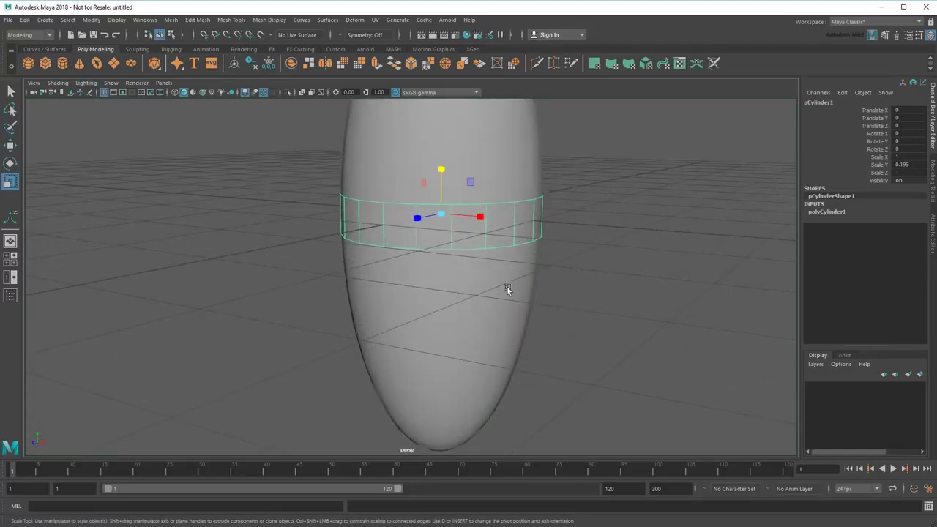
- Lower the flattened cylinder to Translate Y about -1.94 near the body's base and shrink it uniformly to about 0.705 Scale X and Z
key(w)
drag(439, 164, 441, 337)
click(9, 182)
drag(439, 386, 402, 393)
click(10, 145)
alt+drag(544, 397, 445, 234)
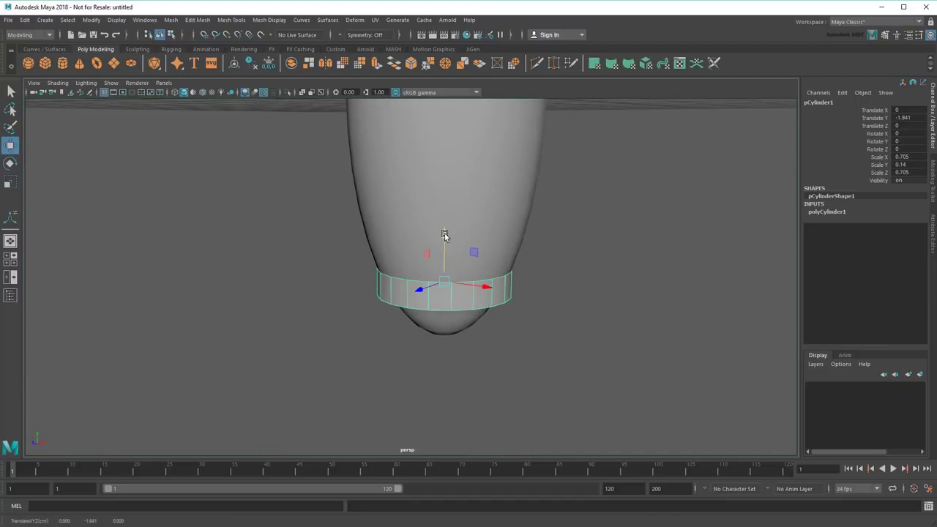
- Display wireframe on shaded objects and raise the cylinder band slightly to Translate Y about -1.92
click(67, 85)
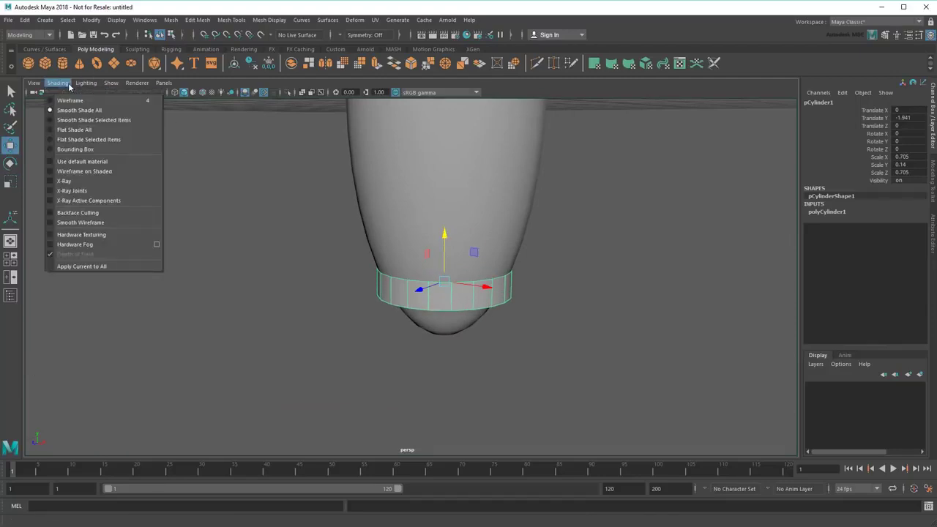
click(129, 171)
scroll(456, 256, up, 3)
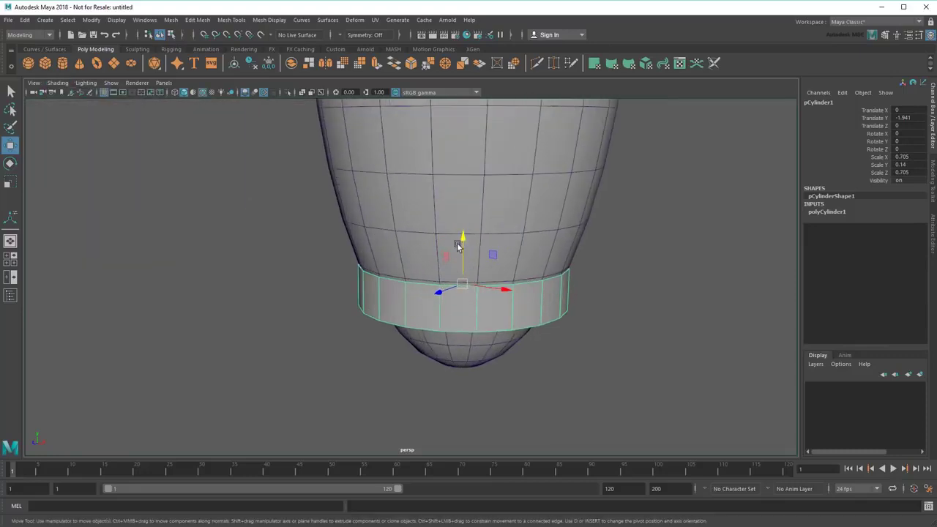
drag(462, 237, 463, 232)
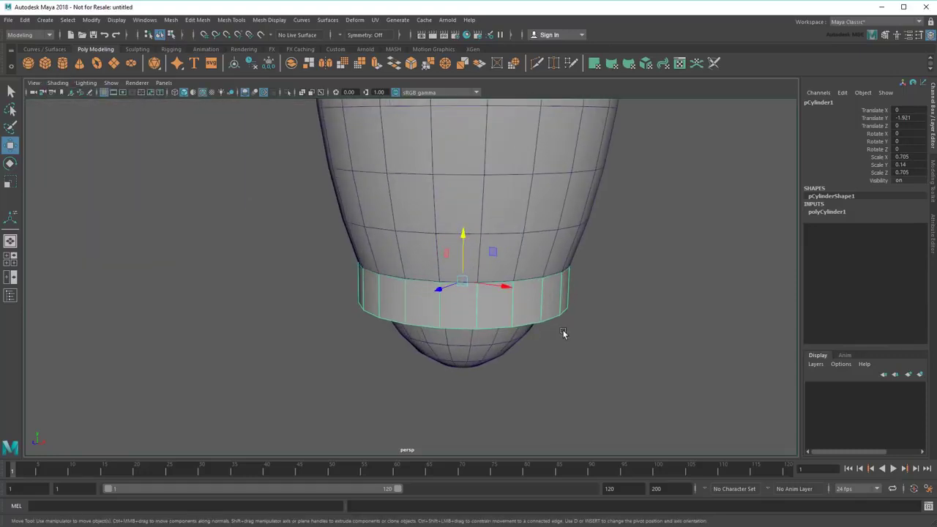
alt+drag(563, 339, 569, 340)
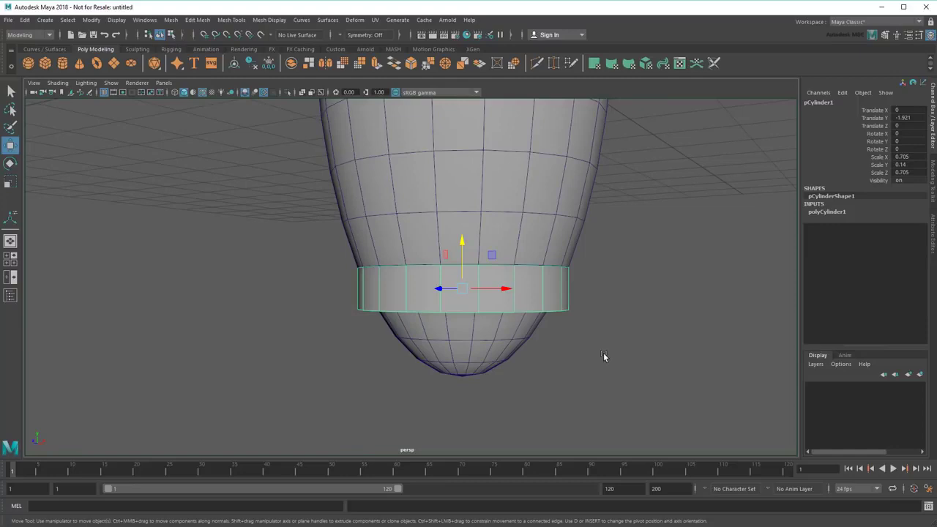
- Flare the cylinder band by scaling its bottom ring of vertices outward, and return to object mode
click(170, 34)
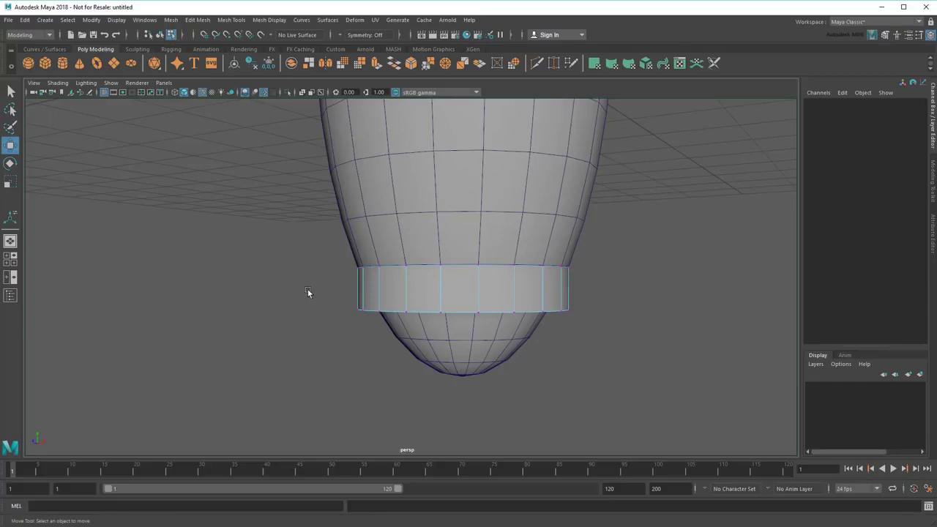
drag(308, 292, 641, 346)
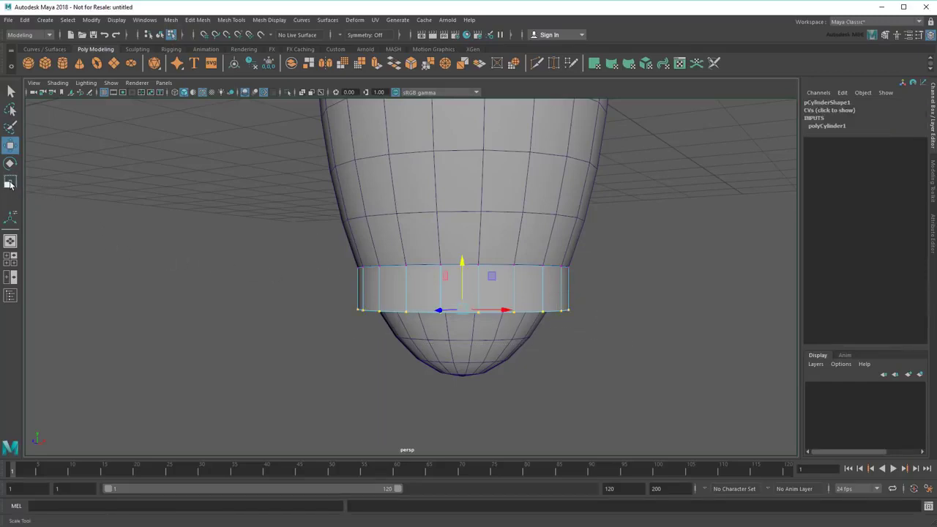
key(r)
alt+drag(538, 296, 531, 314)
drag(464, 291, 669, 352)
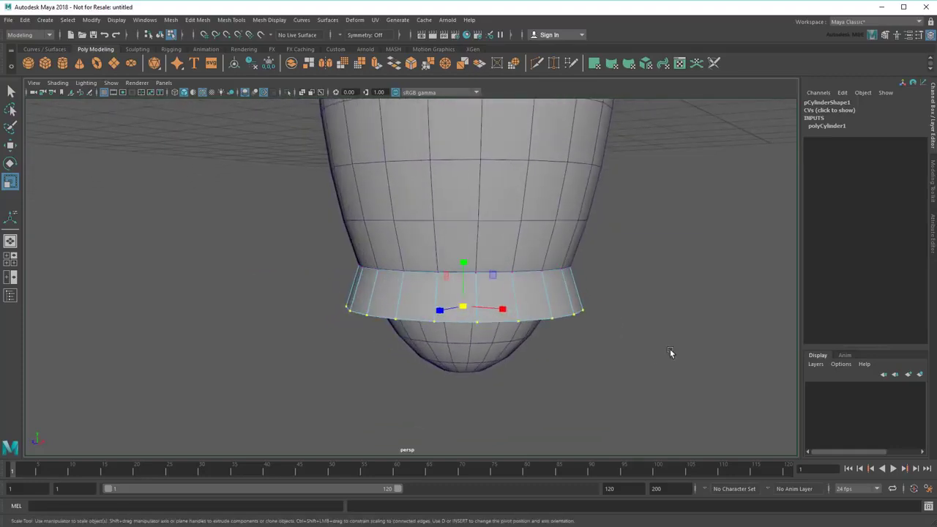
click(581, 363)
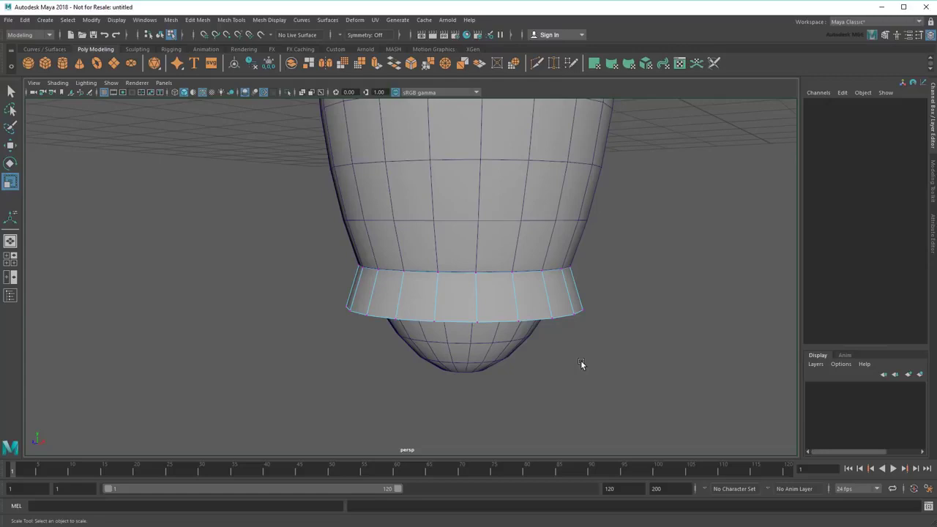
right_drag(481, 282, 550, 268)
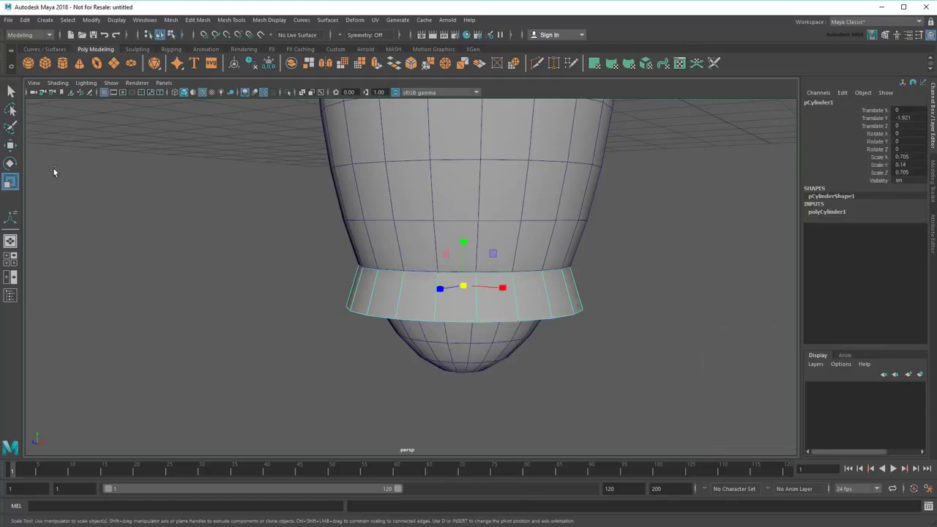
- Duplicate the flared band twice, stacking the copies downward with the lowest at Translate Y about -2.47
click(10, 145)
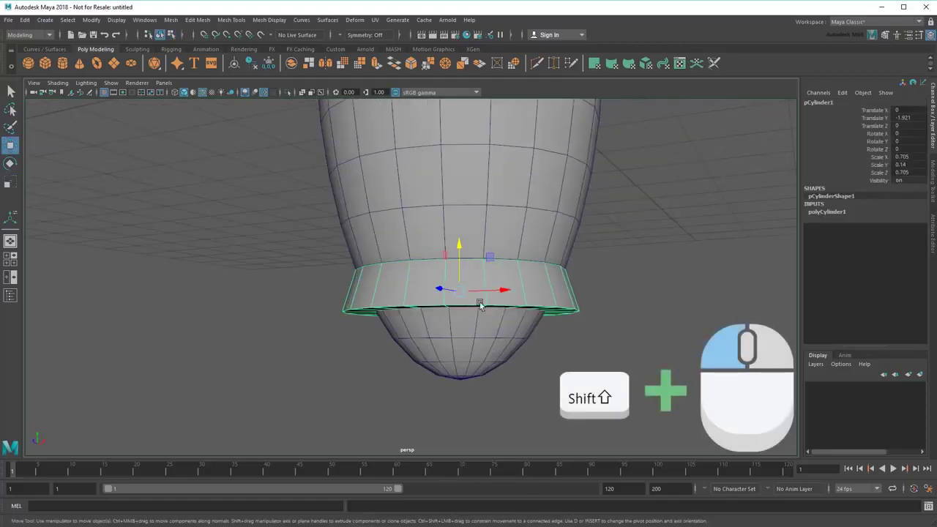
shift+drag(456, 247, 460, 325)
alt+drag(514, 351, 518, 344)
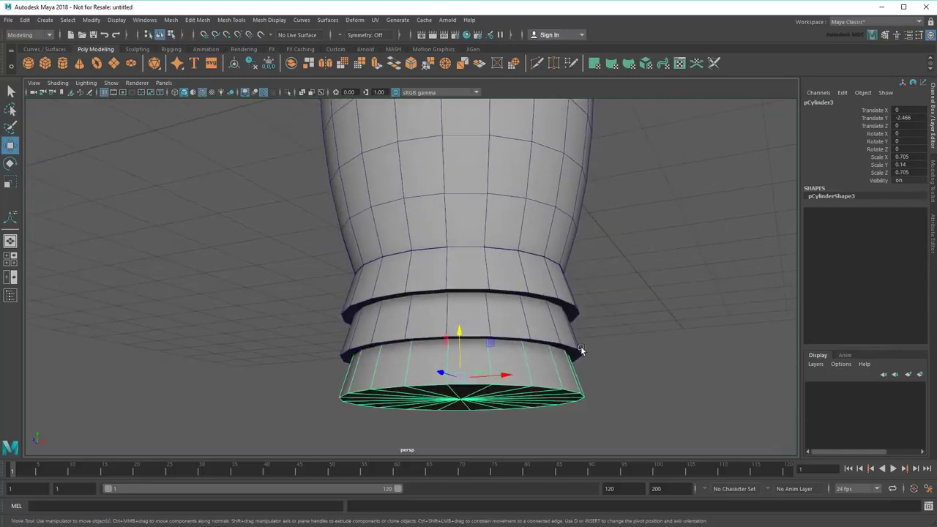
alt+right_drag(581, 351, 533, 267)
alt+middle_drag(546, 312, 556, 370)
alt+drag(567, 311, 573, 370)
click(572, 368)
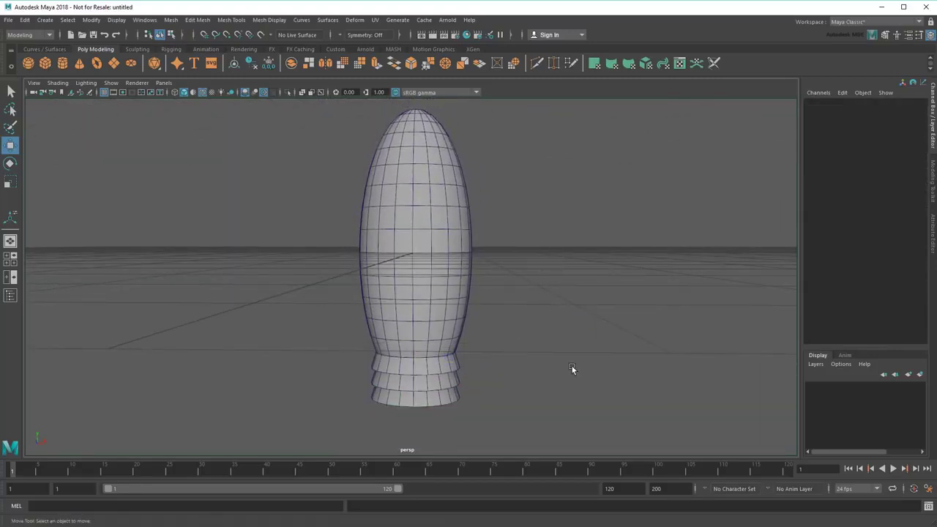
- Combine the stretched sphere and the three flared bands into one mesh with a Boolean Union
click(451, 400)
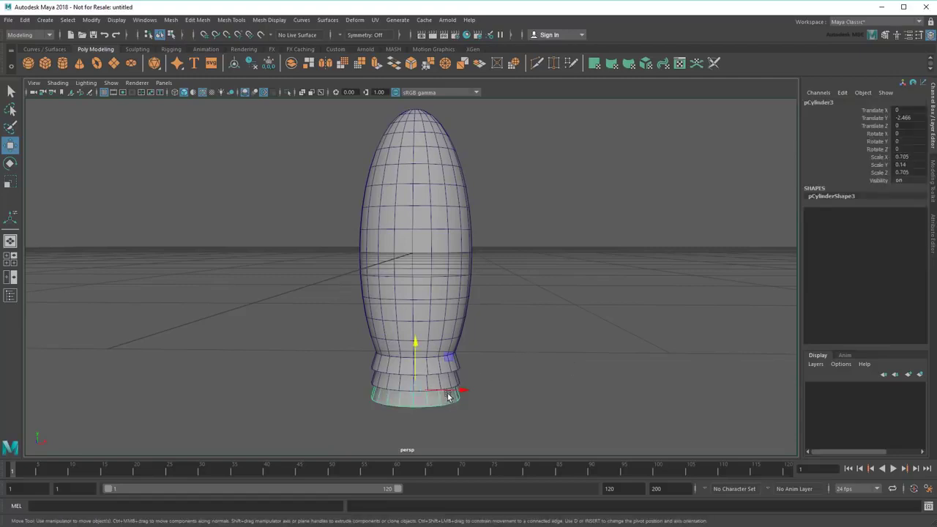
shift+click(445, 368)
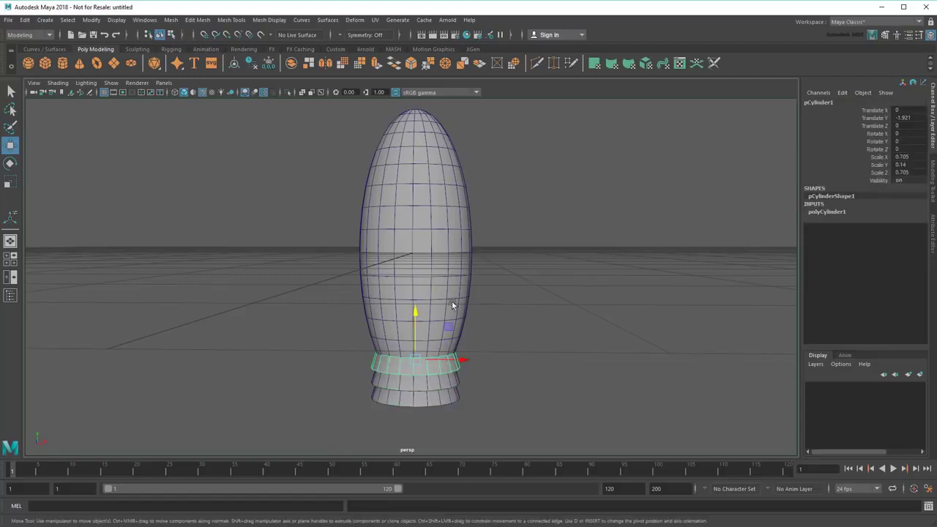
click(445, 275)
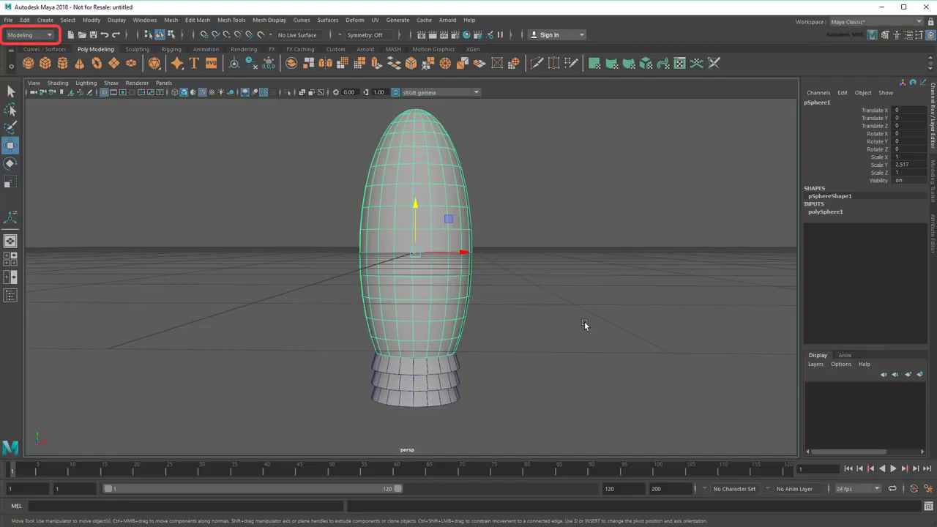
drag(587, 264, 344, 436)
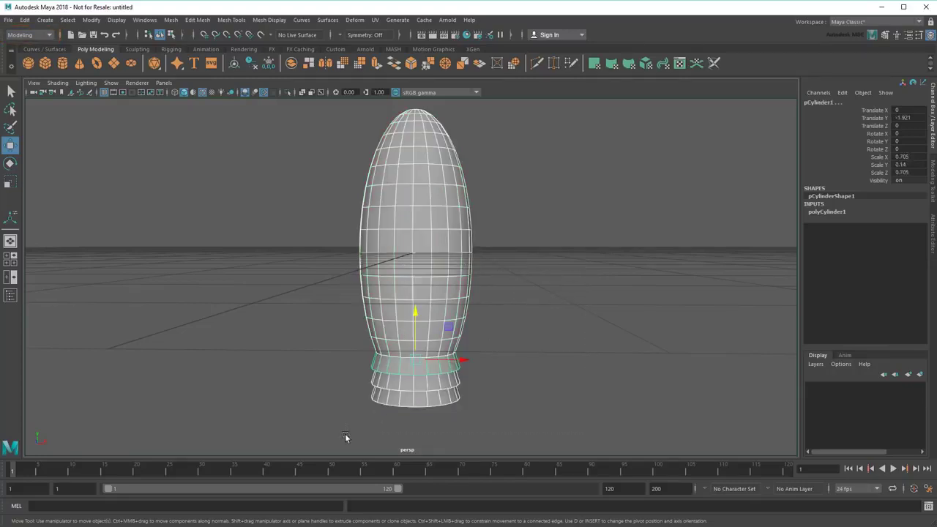
click(171, 20)
mouse_move(192, 45)
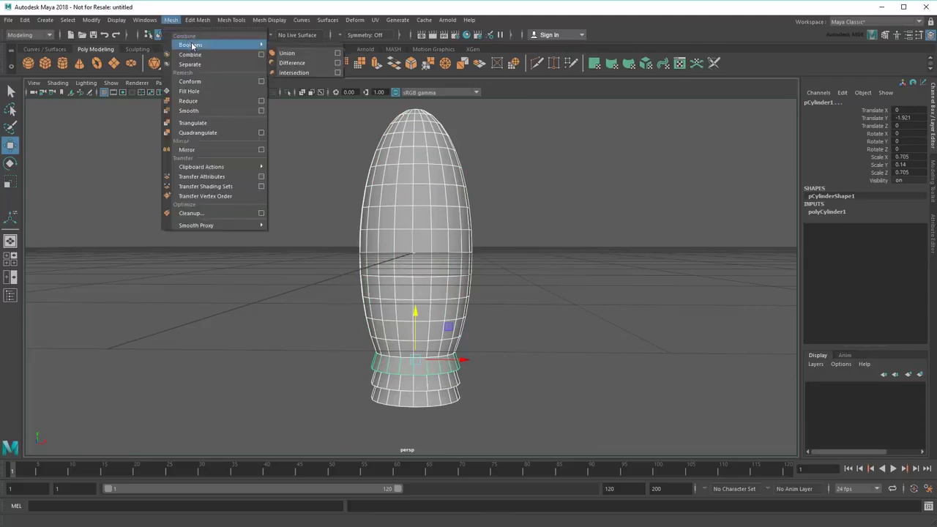
click(314, 52)
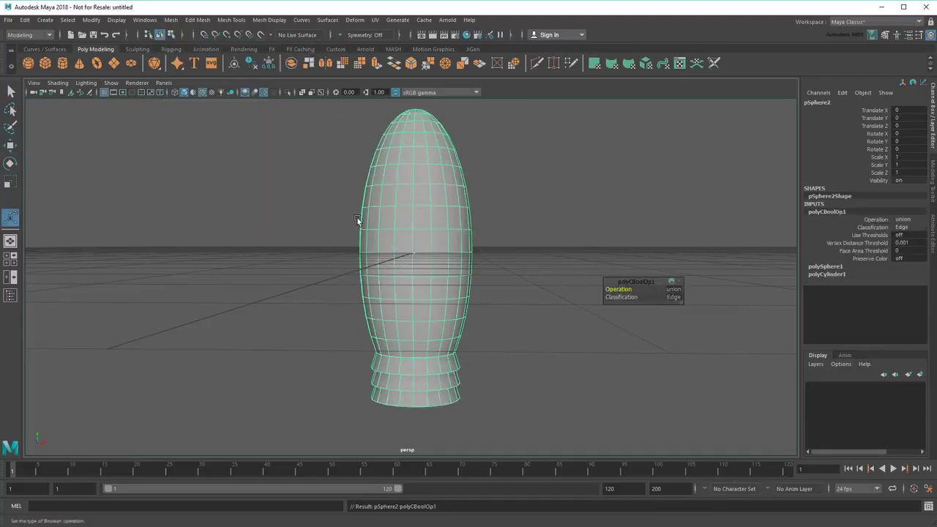
- Create another polygon cylinder, flatten it to Scale Y about 0.21, and move it beside the body to Translate Z about 2.52
mouse_move(254, 293)
alt+mouse_down()
mouse_move(295, 285)
mouse_move(299, 305)
mouse_move(251, 305)
mouse_move(259, 292)
alt+mouse_up()
alt+middle_drag(259, 293, 267, 308)
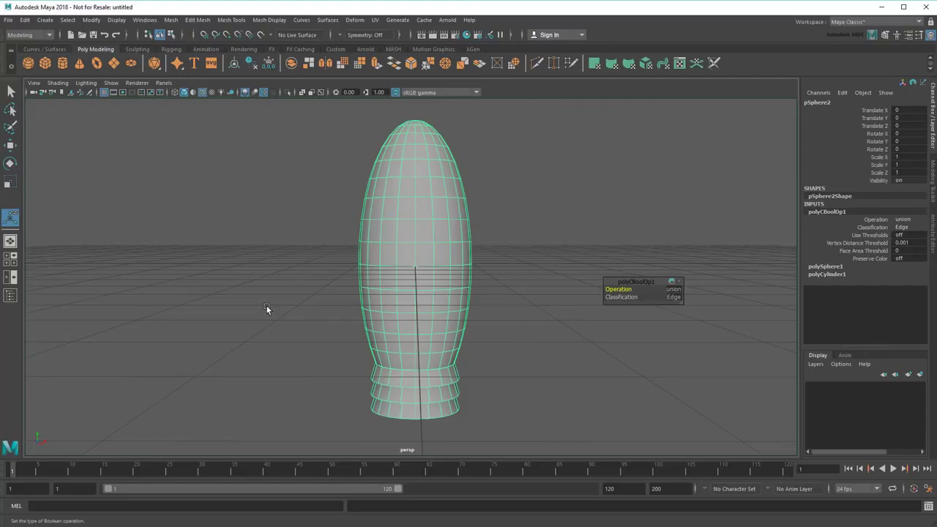
click(63, 63)
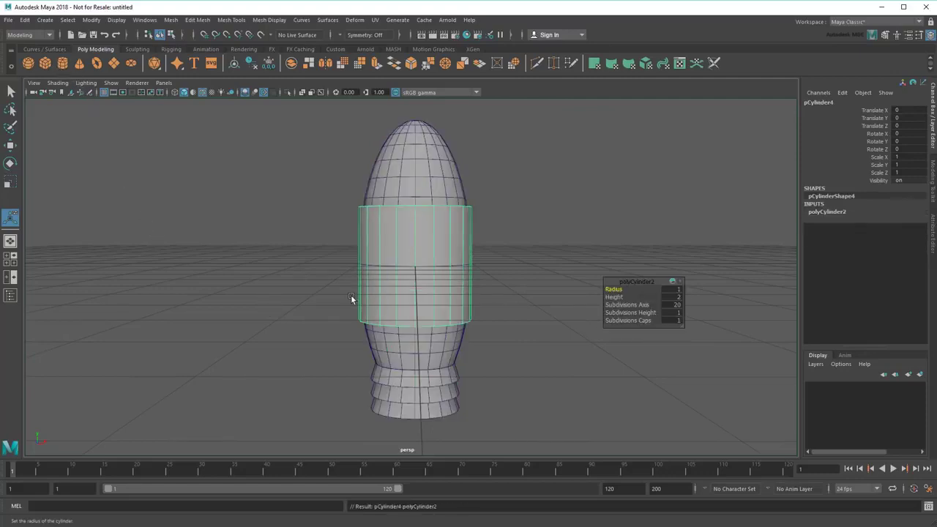
mouse_move(278, 276)
alt+mouse_down()
mouse_move(341, 295)
mouse_move(432, 345)
mouse_move(434, 322)
alt+mouse_up()
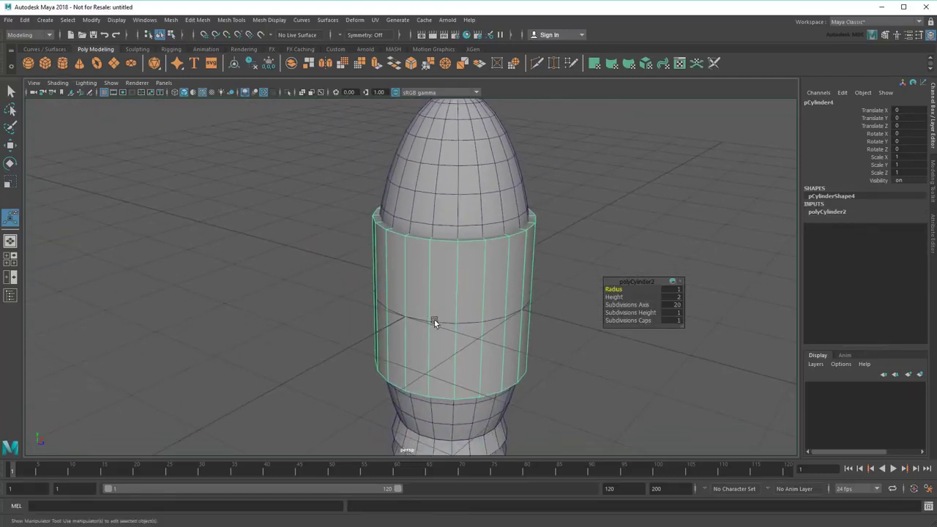
click(10, 181)
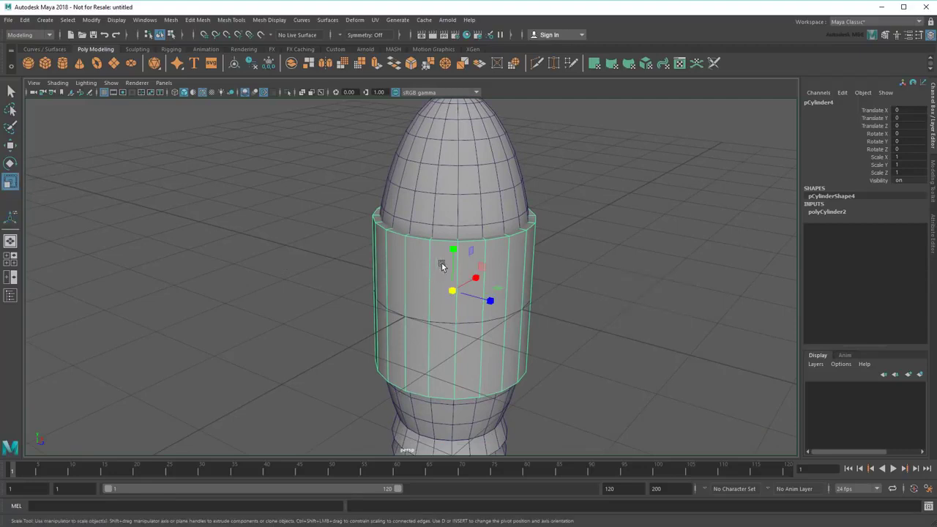
drag(451, 248, 688, 374)
click(11, 145)
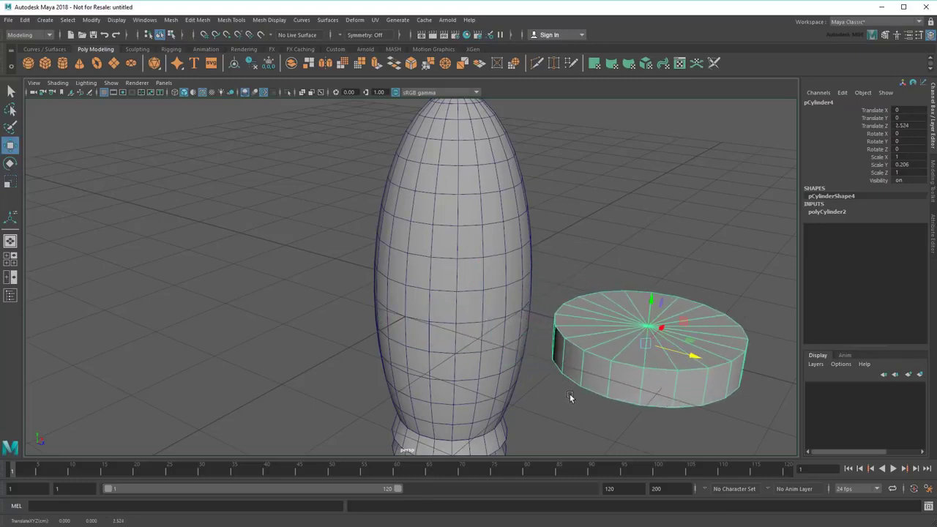
alt+drag(613, 382, 522, 372)
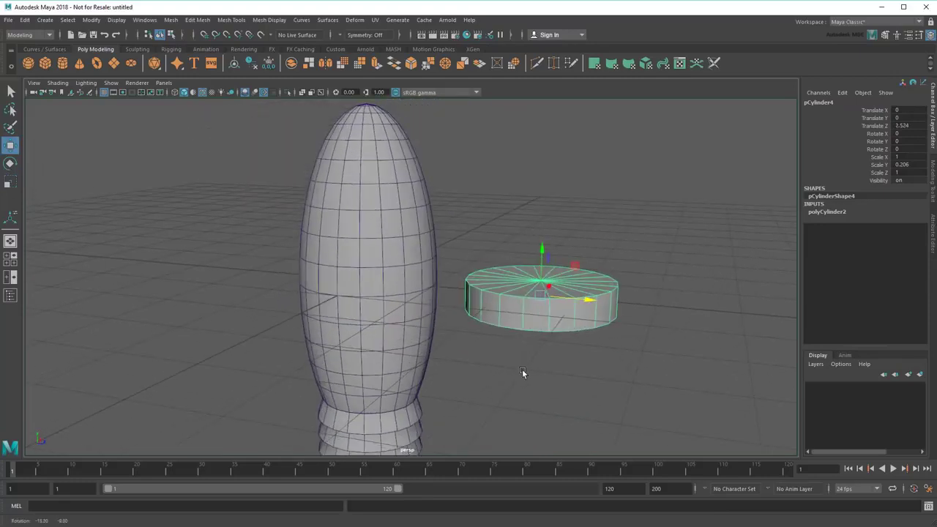
click(10, 163)
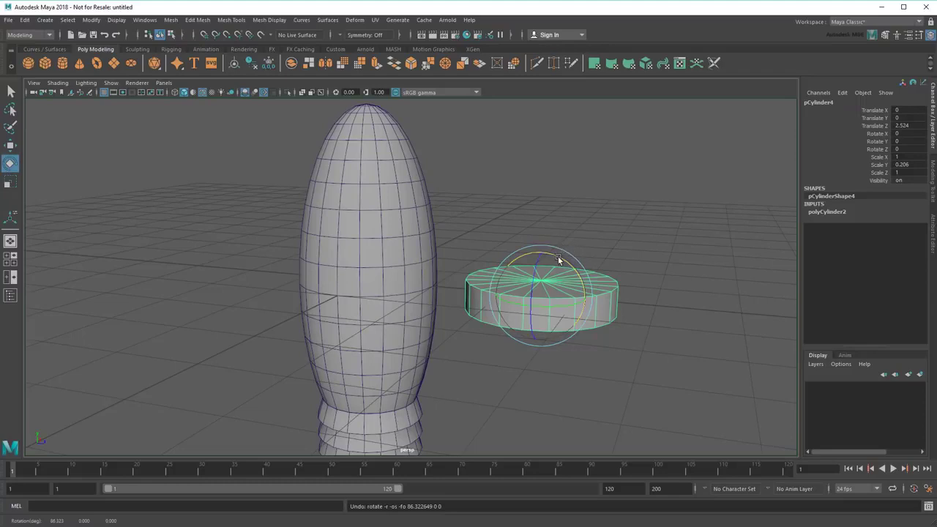
drag(558, 259, 571, 294)
key(ctrl+z)
key(ctrl+z)
key(ctrl+z)
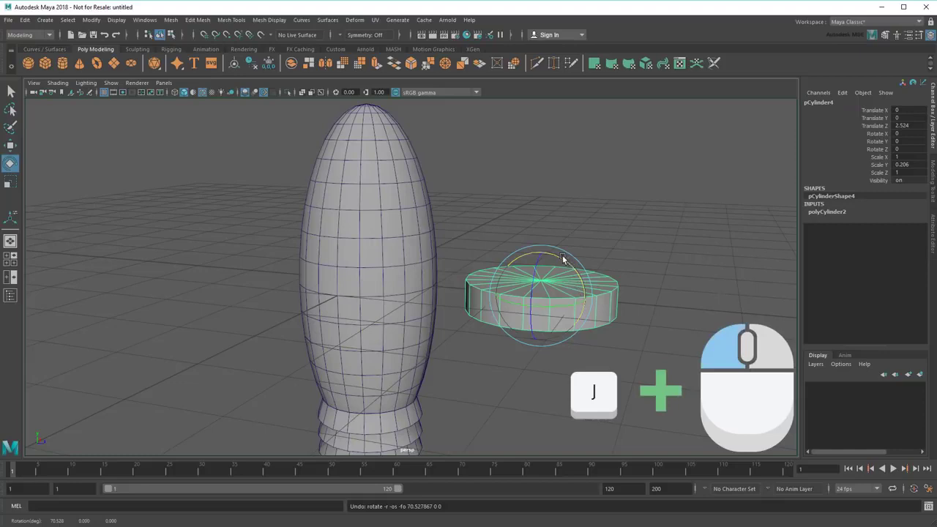
- Rotate the flattened cylinder to exactly 90 degrees about the X axis using stepped rotation
drag(562, 256, 624, 315)
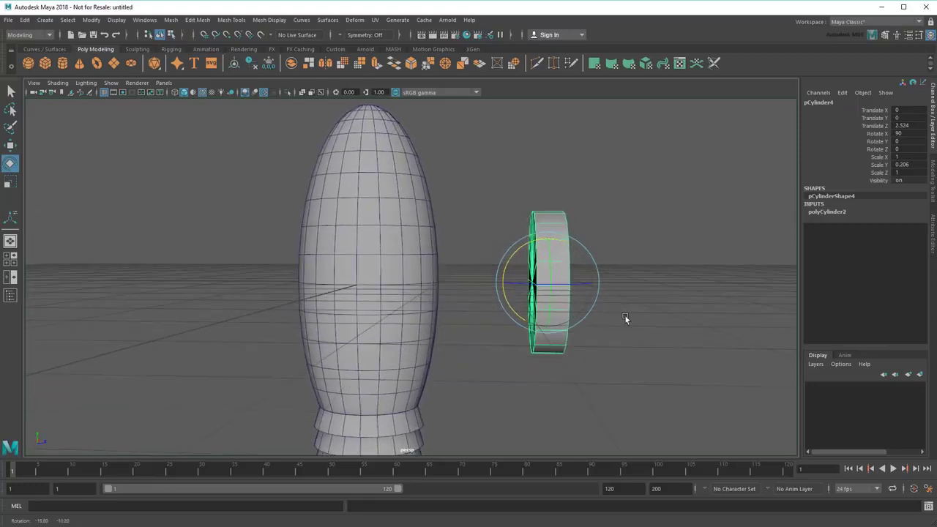
- Scale the flat cylinder uniformly to about half size and move it against the body at Translate Z about 0.94
click(10, 182)
drag(545, 283, 503, 278)
alt+drag(596, 304, 462, 303)
key(w)
alt+right_drag(463, 303, 505, 324)
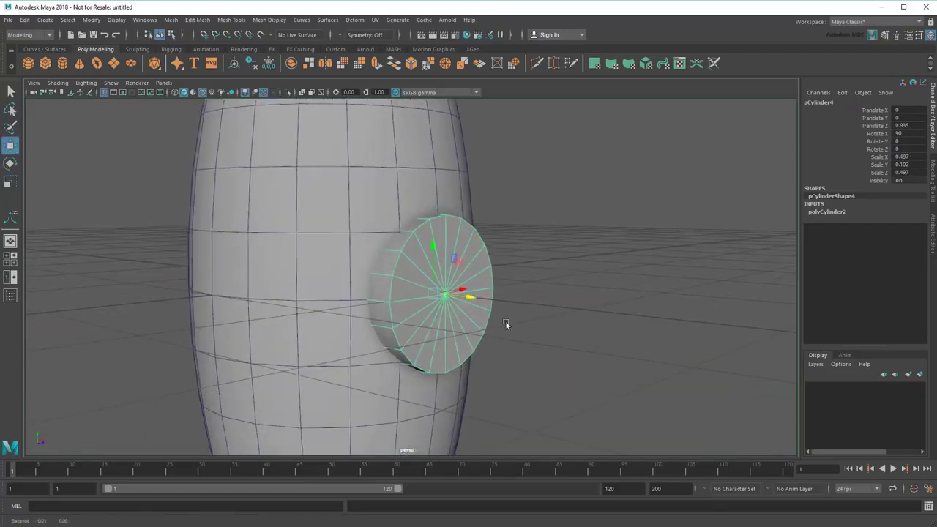
- Thicken the disc to Scale Y about 0.145 and shift it to Translate Z about 0.98
alt+drag(505, 324, 539, 288)
key(r)
key(w)
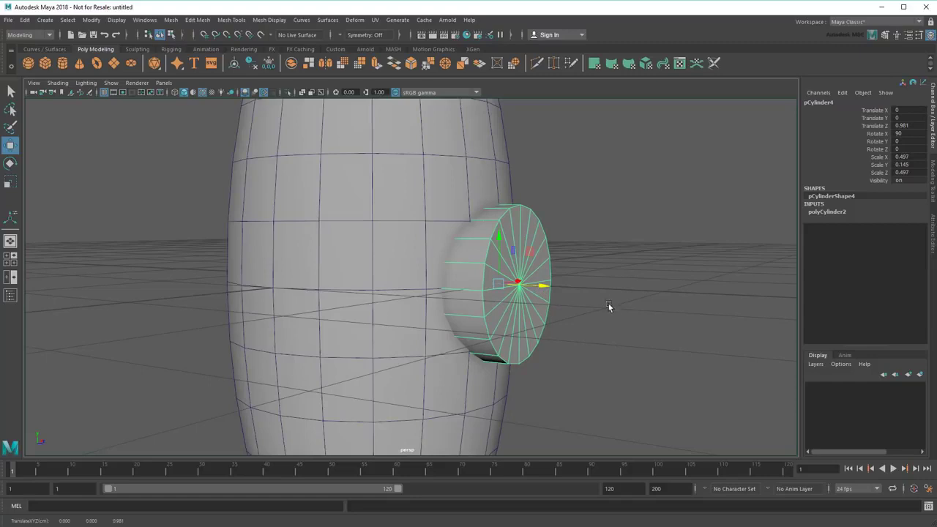
alt+drag(608, 307, 546, 304)
- Set the disc's Subdivisions Caps to 4 in its polyCylinder attributes
click(11, 90)
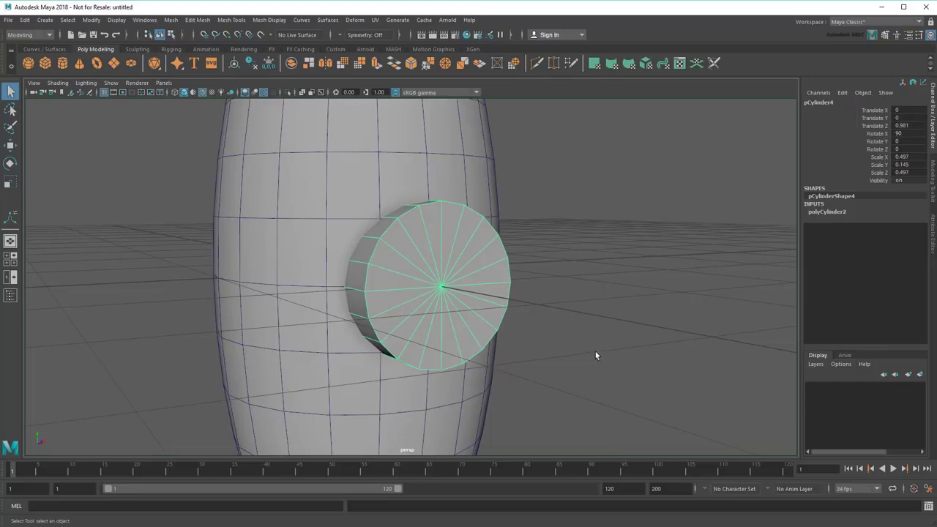
click(932, 248)
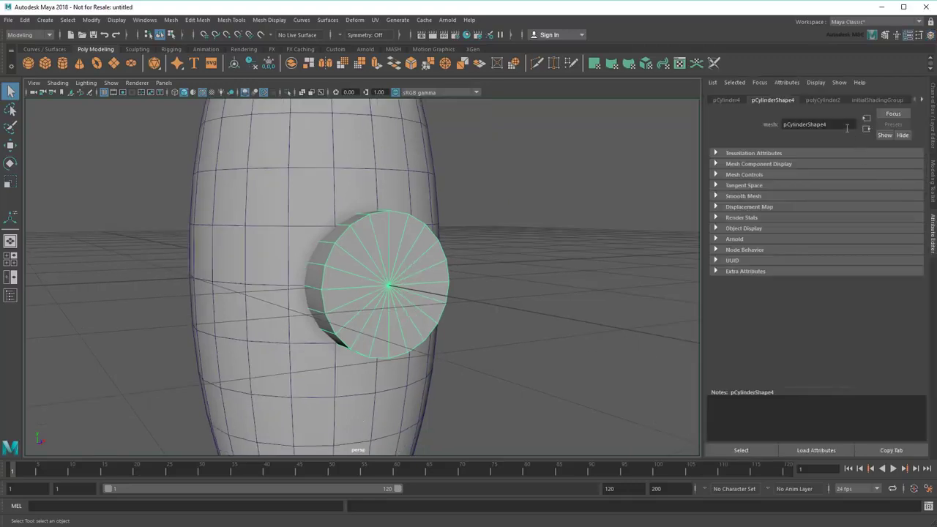
click(821, 101)
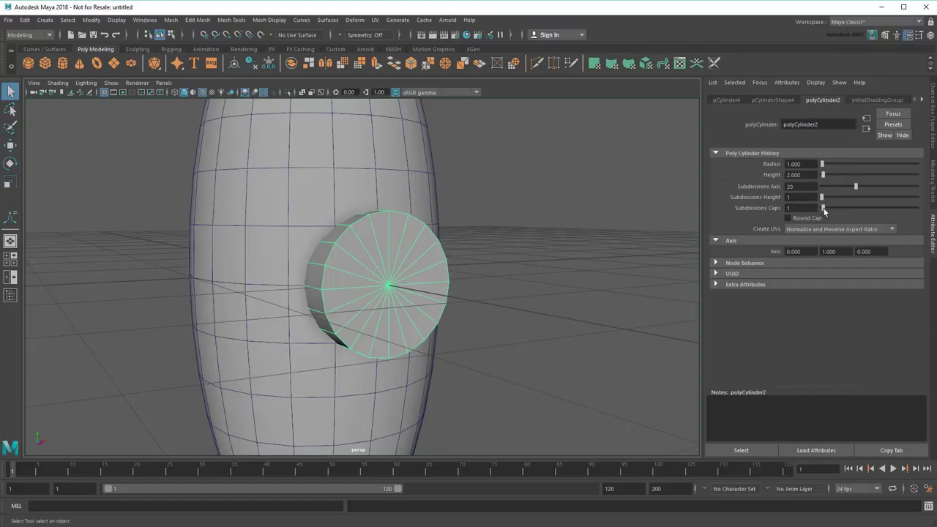
drag(826, 210, 829, 211)
scroll(429, 293, up, 2)
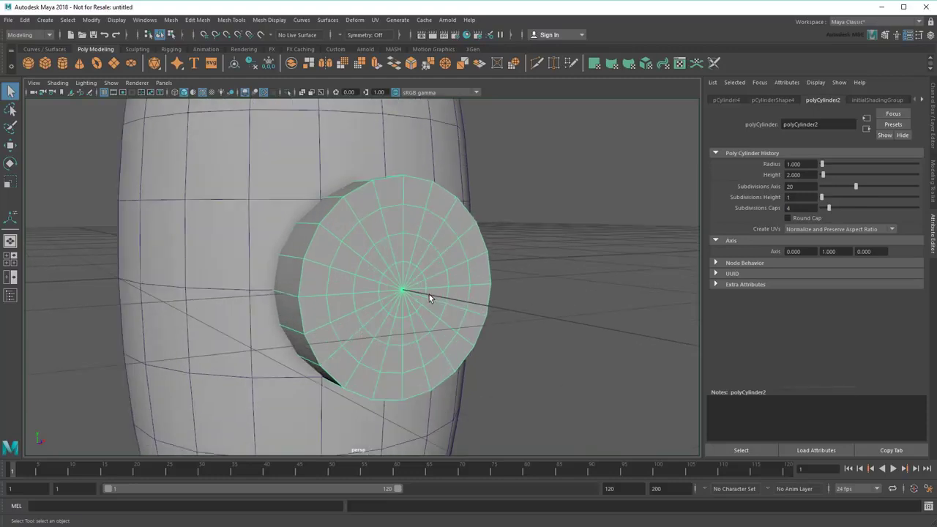
- Scale the outermost inner edge loop on the disc's front cap outward, close to the rim
right_click(408, 192)
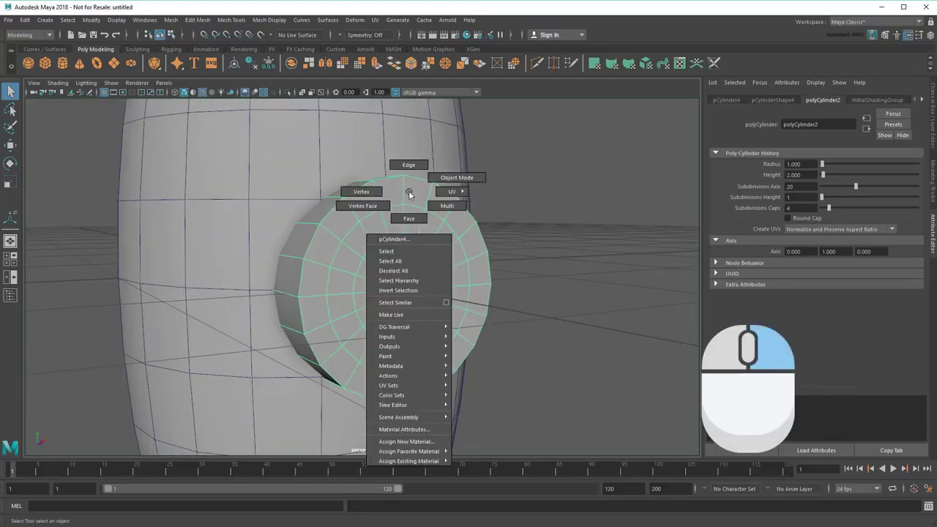
right_drag(408, 192, 411, 166)
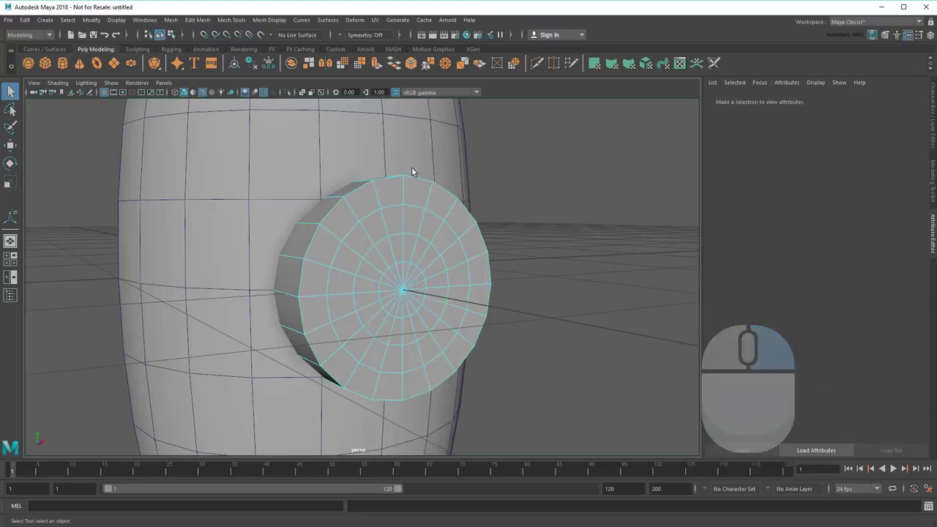
double_click(414, 208)
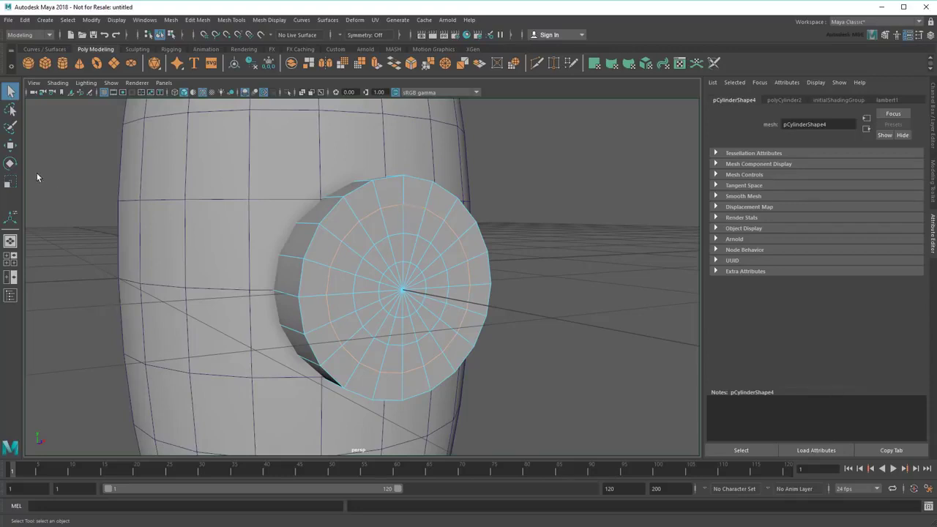
click(11, 182)
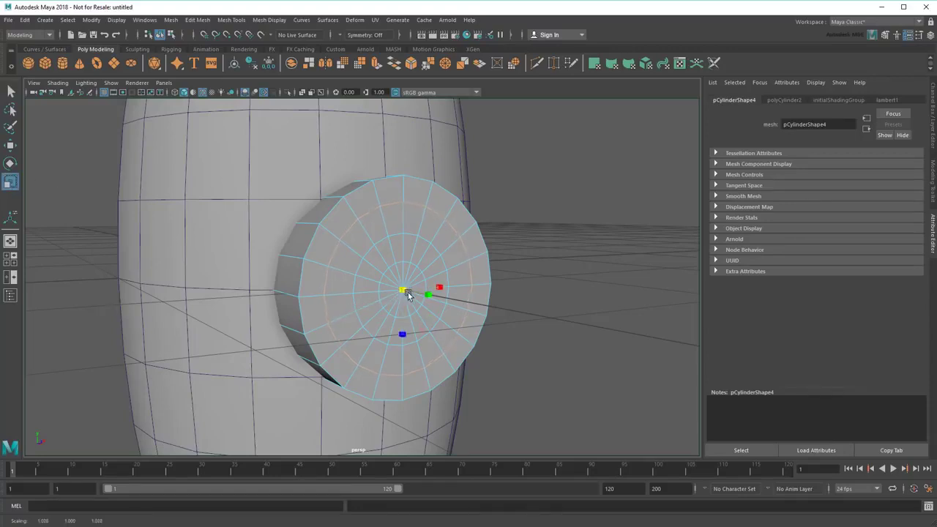
drag(408, 294, 431, 307)
- Push the second edge loop of the front cap back into the disc, leaving a raised rim
double_click(424, 238)
key(w)
alt+drag(468, 317, 529, 312)
scroll(492, 318, up, 3)
- Enlarge the innermost cap edge loop and shift it slightly along Z to shape the recessed window face
key(r)
click(11, 146)
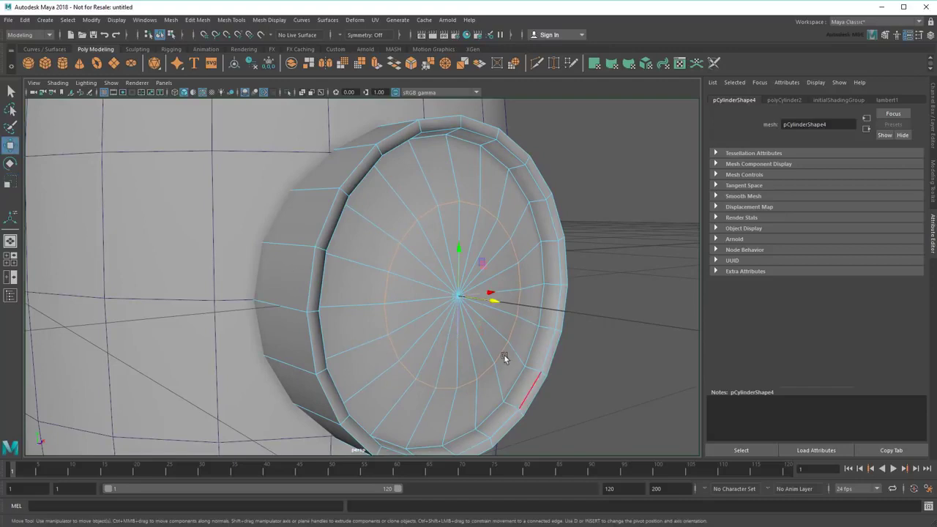
alt+drag(504, 357, 565, 350)
drag(582, 303, 572, 302)
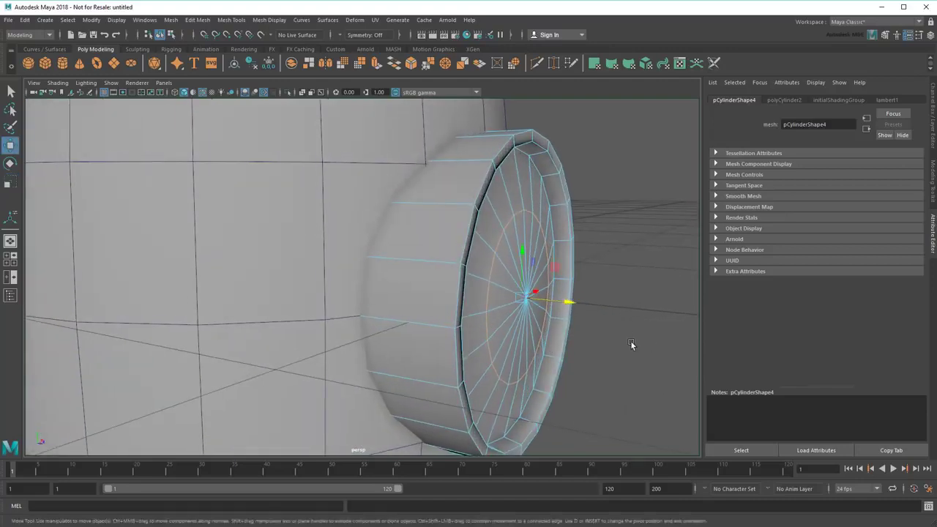
click(629, 340)
- Return the disc to Object Mode and sink it further into the body, to Translate Z about 0.907
right_click(516, 188)
right_drag(518, 188, 564, 173)
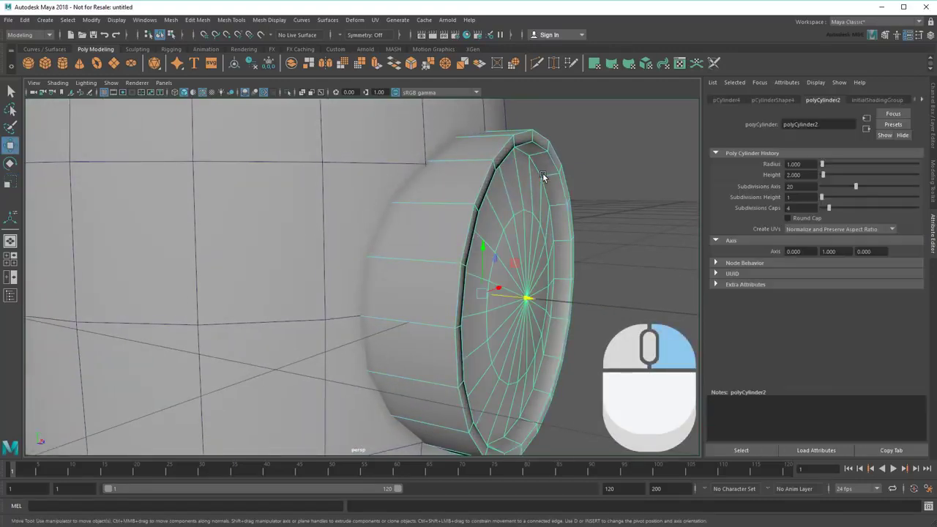
middle_drag(526, 296, 505, 298)
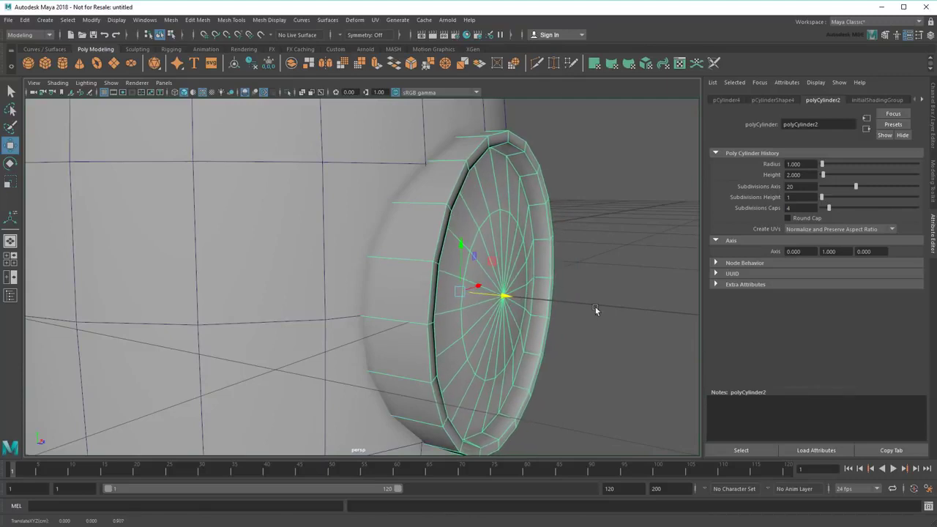
- Duplicate the window disc straight upward so the copy sits above the original
scroll(597, 309, down, 3)
alt+drag(598, 310, 544, 317)
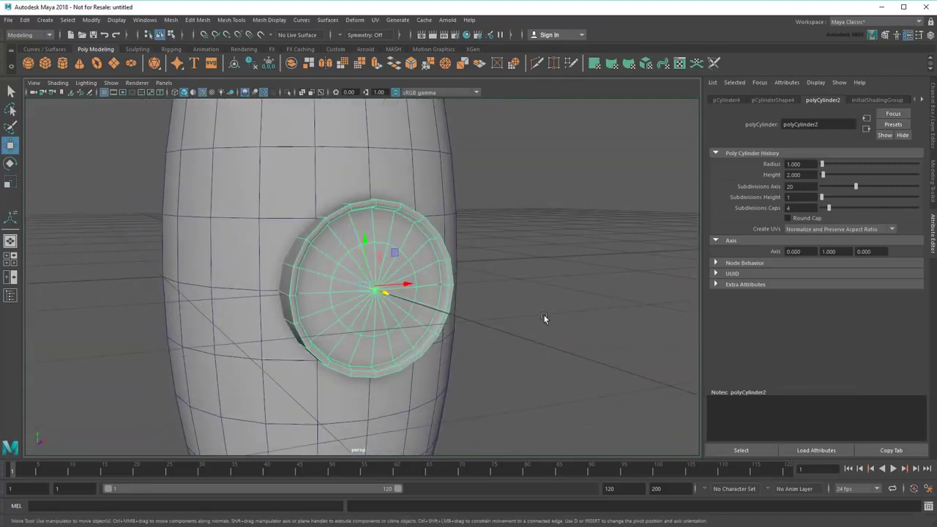
scroll(543, 315, down, 1)
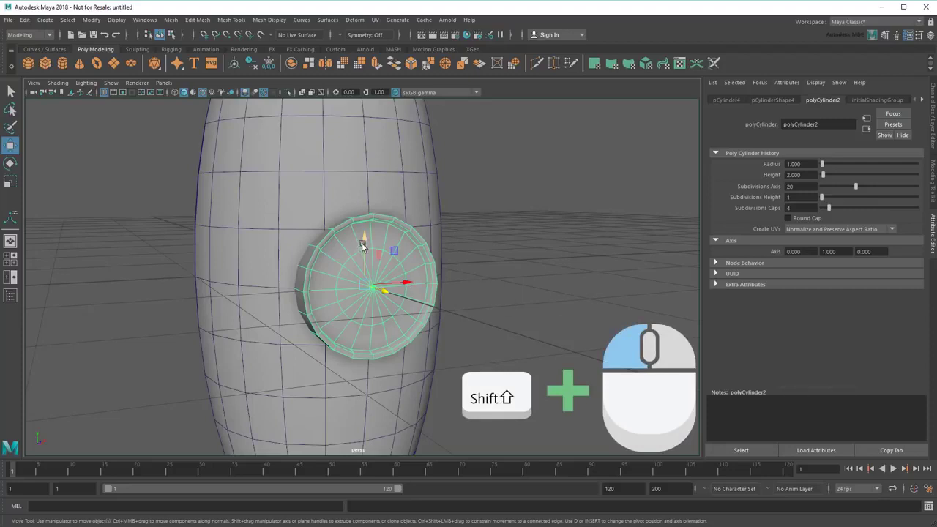
shift+drag(361, 244, 364, 90)
mouse_move(418, 183)
alt+mouse_down()
mouse_move(446, 261)
mouse_move(464, 260)
alt+mouse_up()
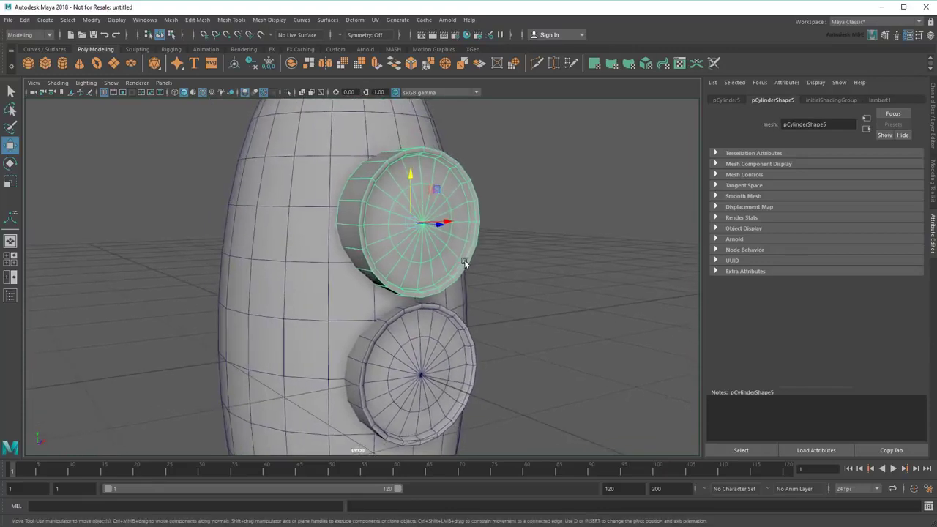
- Scale the upper window disc down and place it at Translate Y about 0.89
key(r)
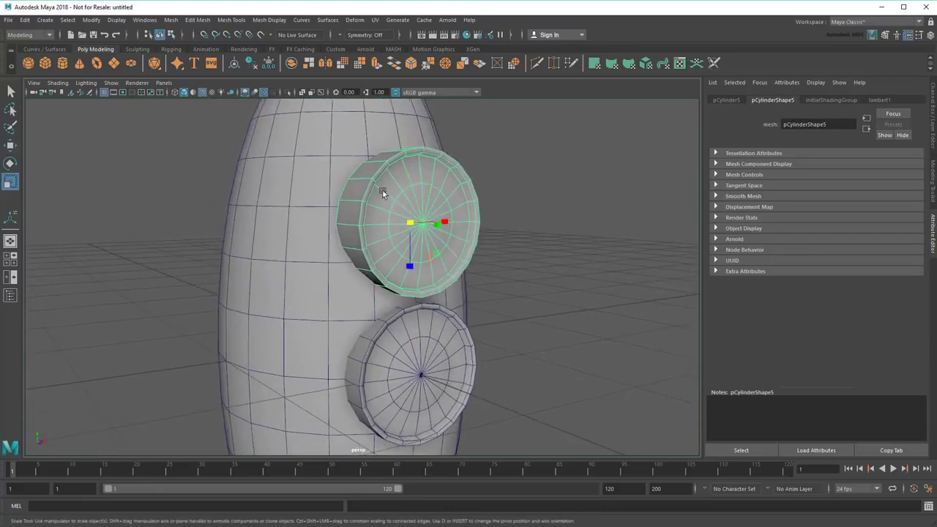
drag(396, 222, 382, 224)
click(14, 147)
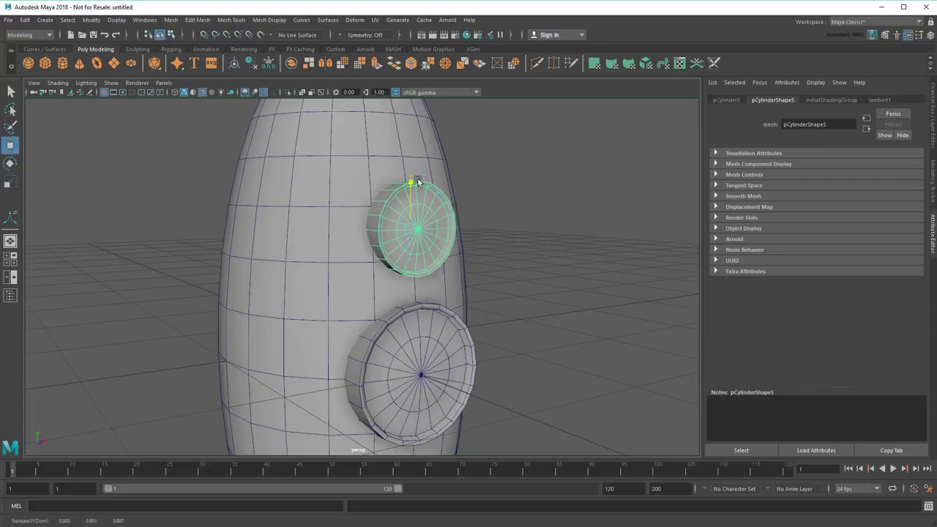
- Tilt the upper window disc about the X axis to follow the body's curved surface
alt+drag(475, 253, 523, 253)
key(e)
drag(480, 220, 478, 194)
click(549, 261)
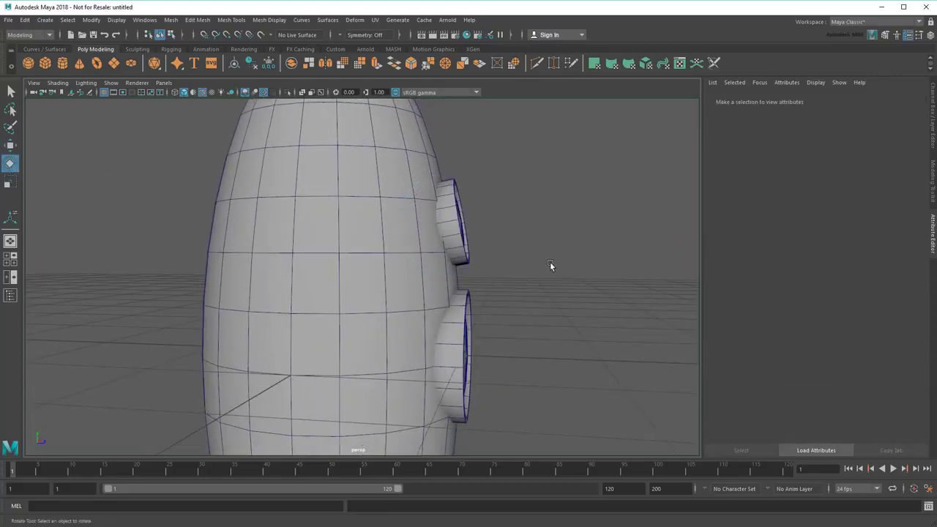
- Combine the rocket body and both window discs into one mesh with a Boolean Union
alt+drag(550, 261, 471, 282)
scroll(446, 303, down, 5)
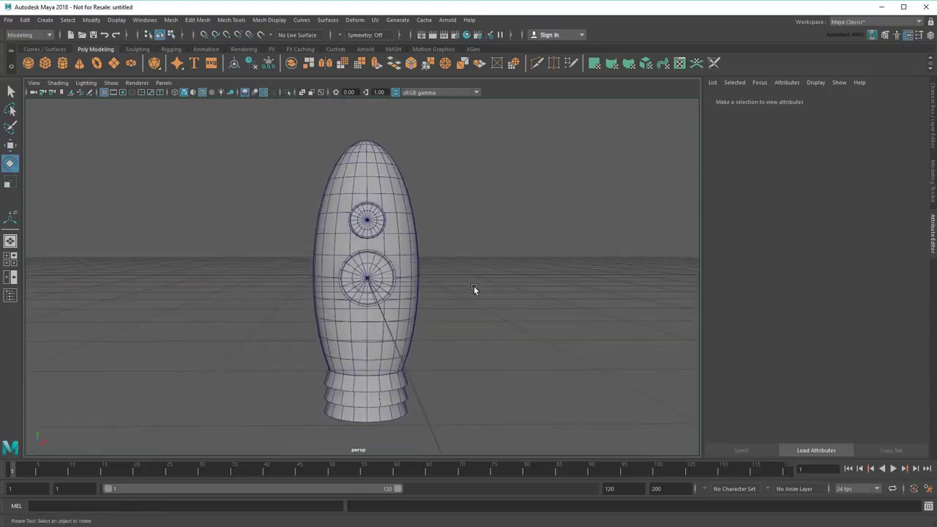
click(11, 91)
click(352, 164)
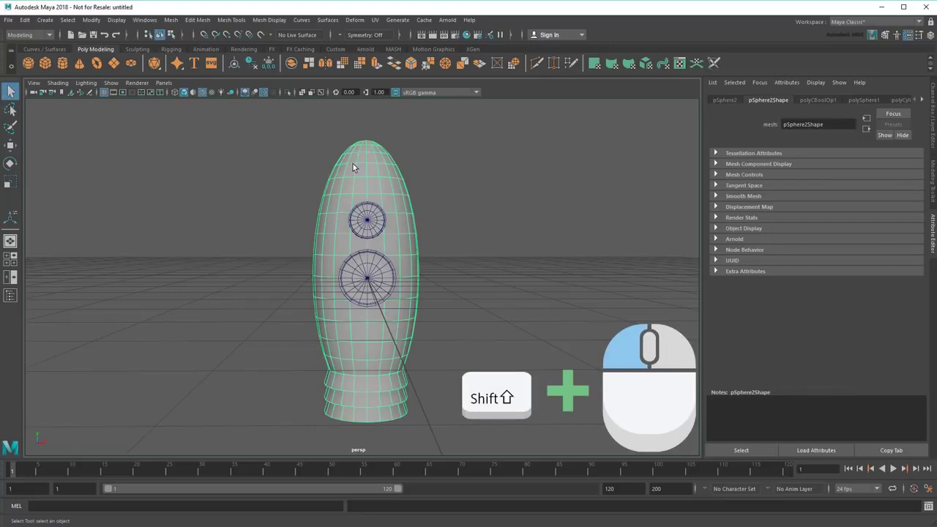
shift+click(373, 223)
shift+click(373, 269)
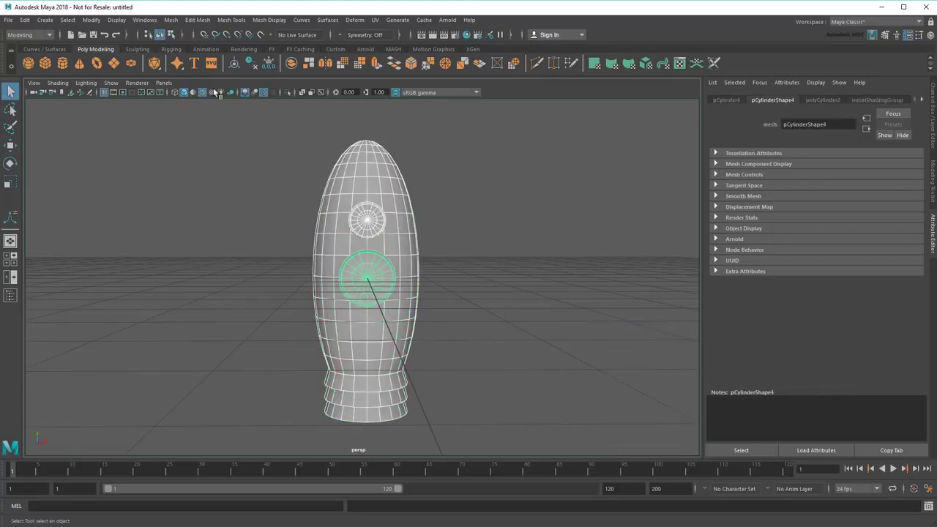
click(170, 20)
mouse_move(212, 45)
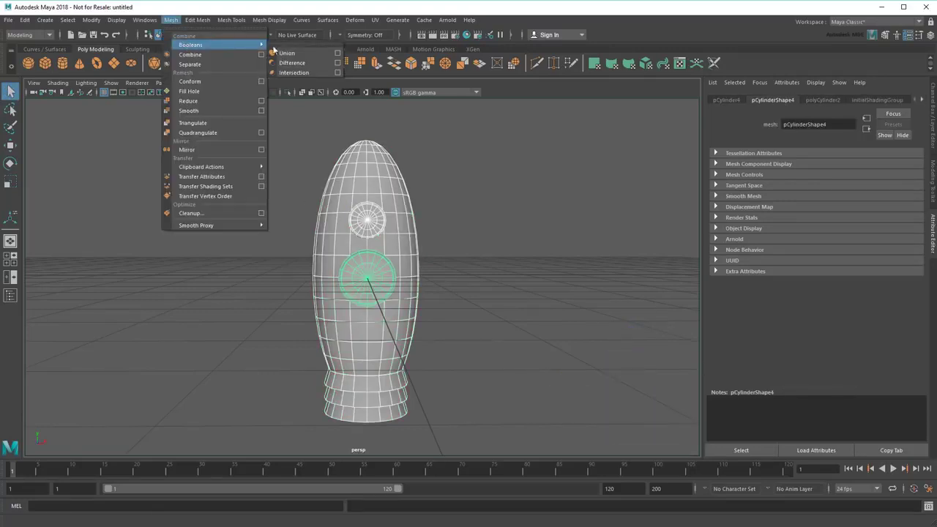
click(293, 53)
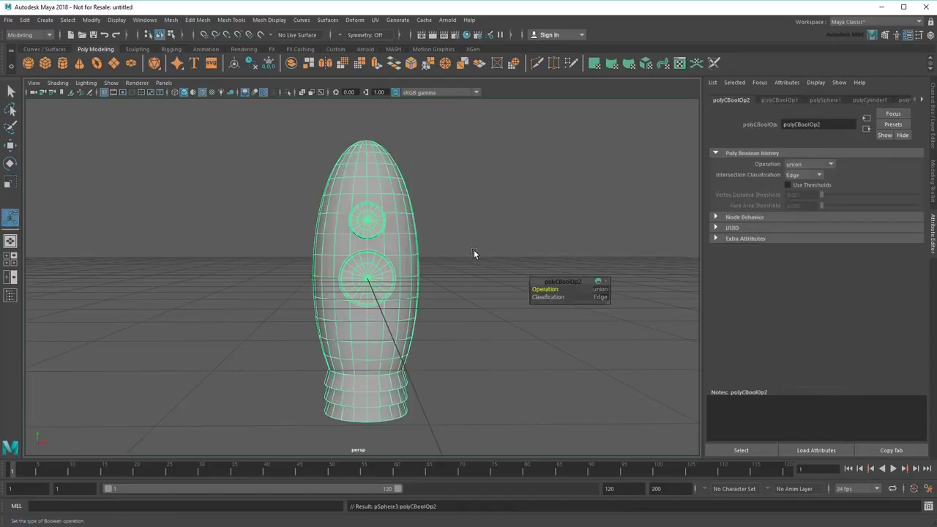
click(473, 251)
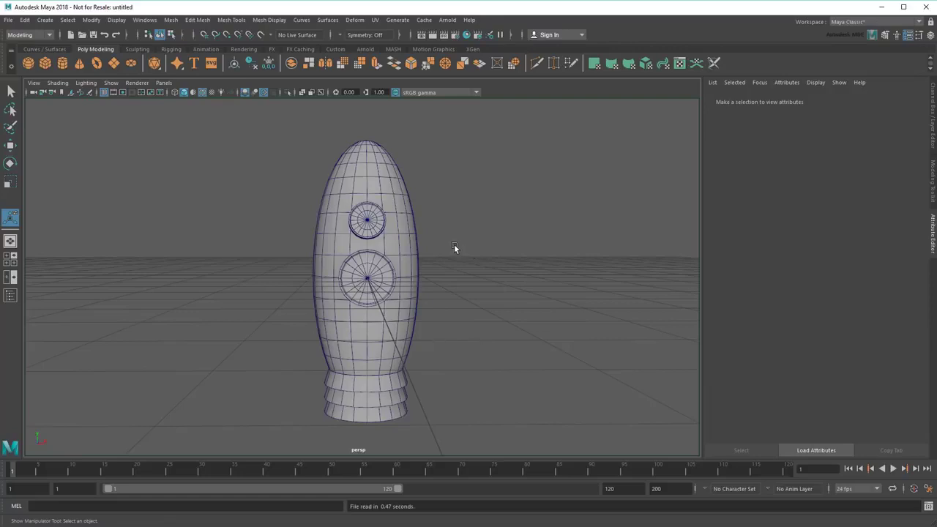
- Create a polygon cone and switch the viewport shading to Wireframe
click(79, 63)
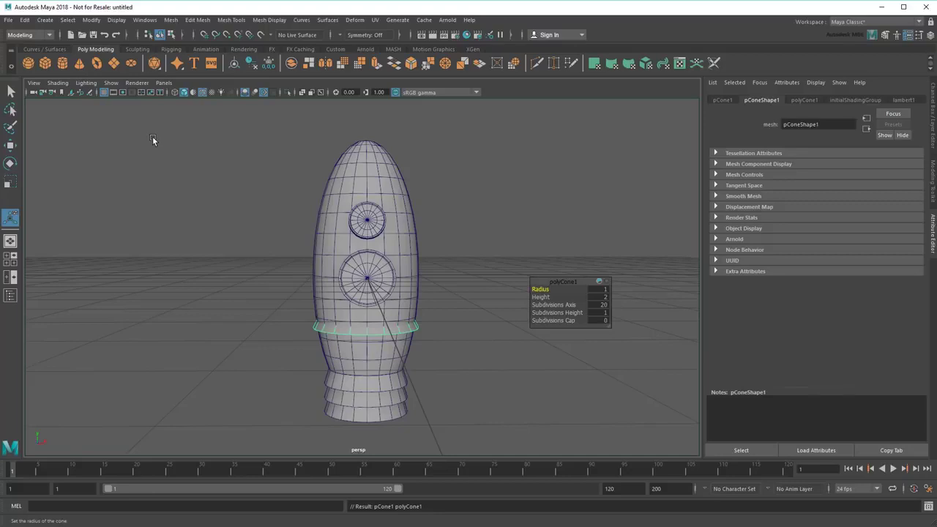
click(58, 83)
click(73, 101)
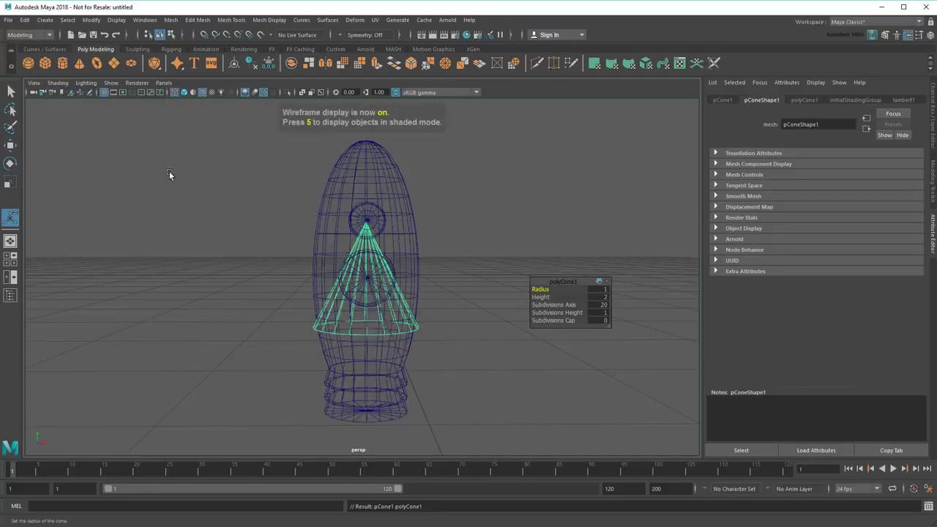
- Raise the cone straight up over the body's tip and set the viewport back to Smooth Shade All
scroll(281, 198, up, 3)
alt+middle_drag(281, 198, 180, 230)
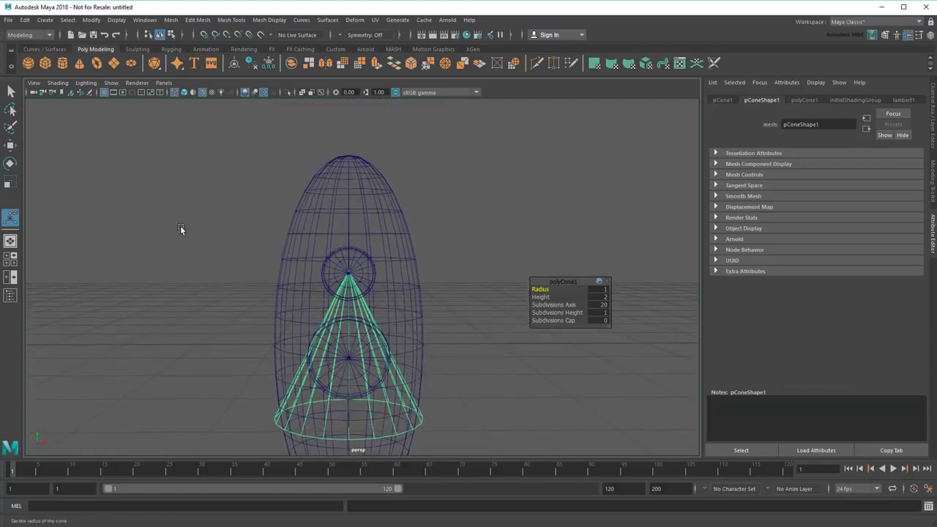
key(w)
drag(349, 299, 349, 113)
alt+middle_drag(414, 163, 419, 240)
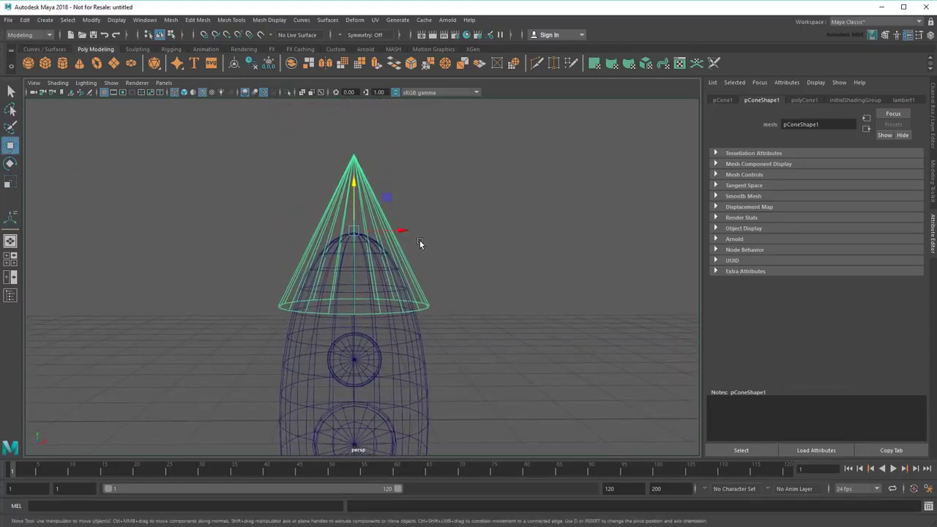
click(57, 82)
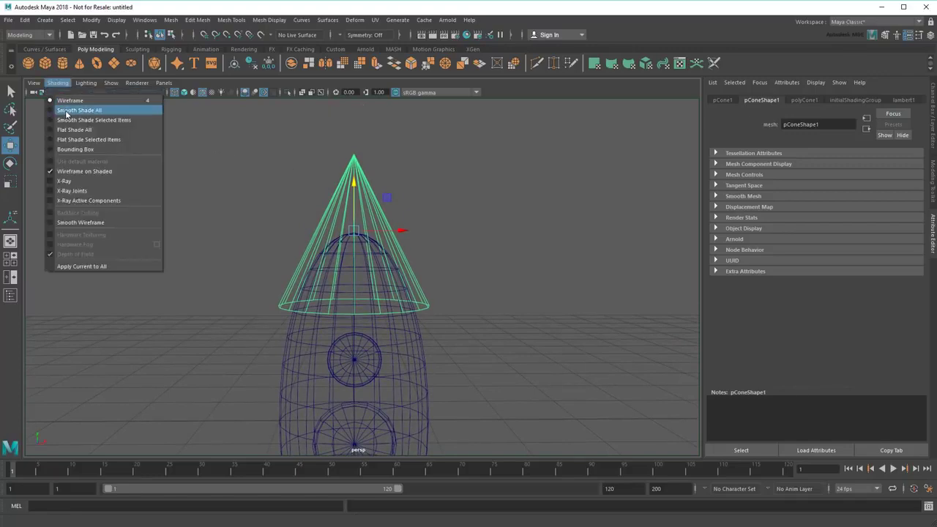
click(80, 108)
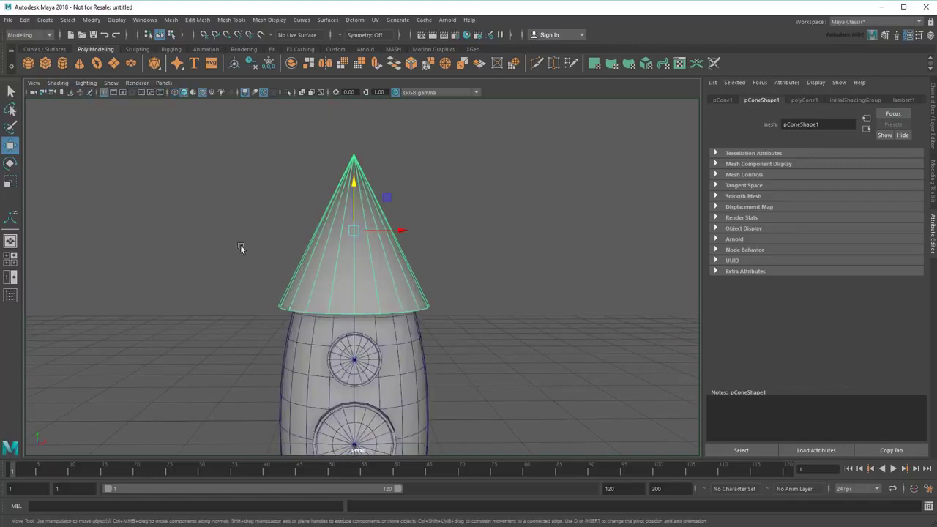
- Scale the cone uniformly to about 0.73 and lower it slightly so its base meets the top of the rocket body
click(10, 182)
scroll(376, 289, up, 2)
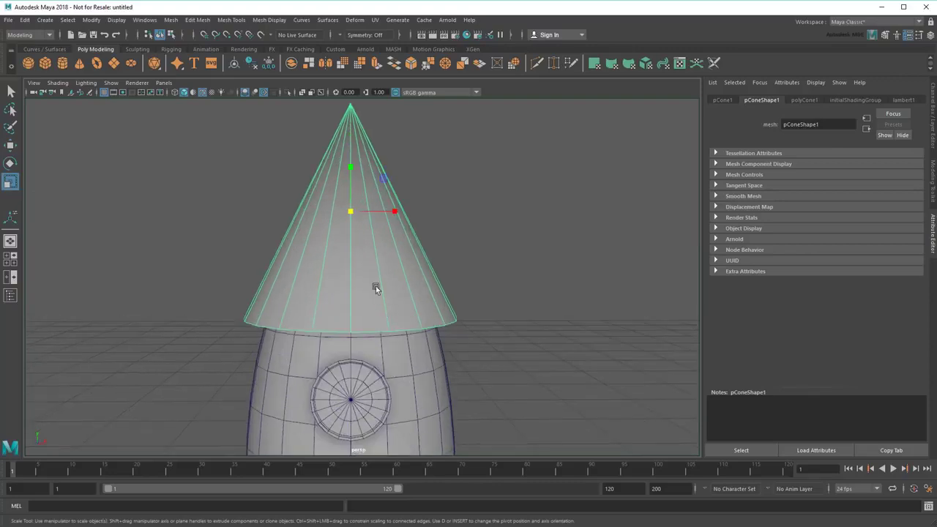
drag(350, 210, 310, 211)
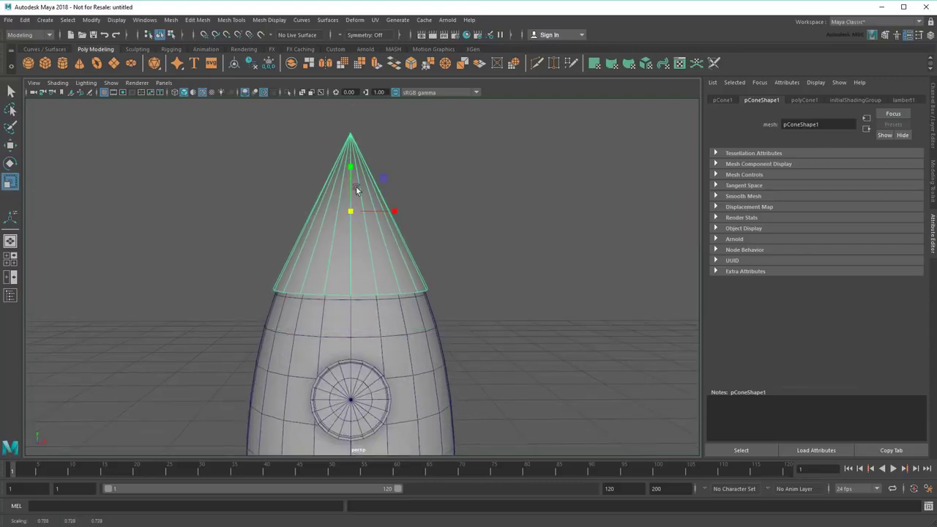
key(w)
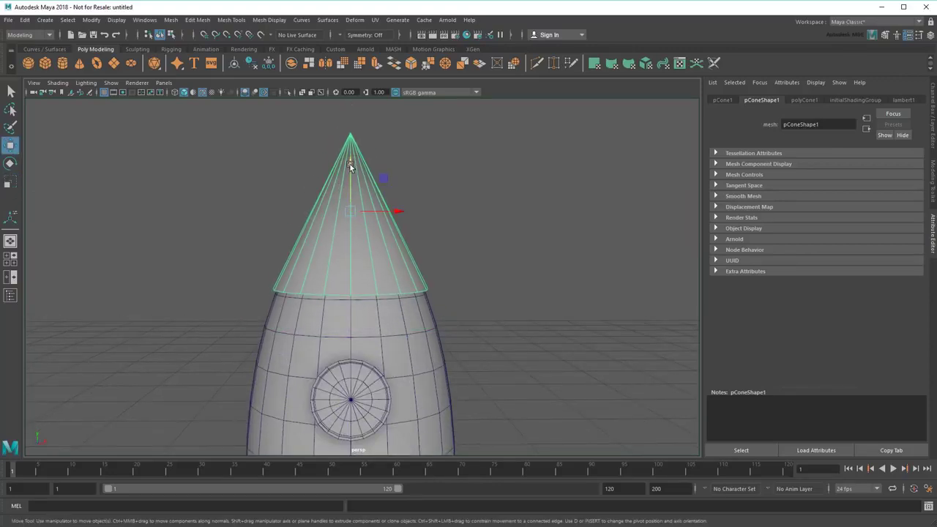
drag(350, 164, 352, 167)
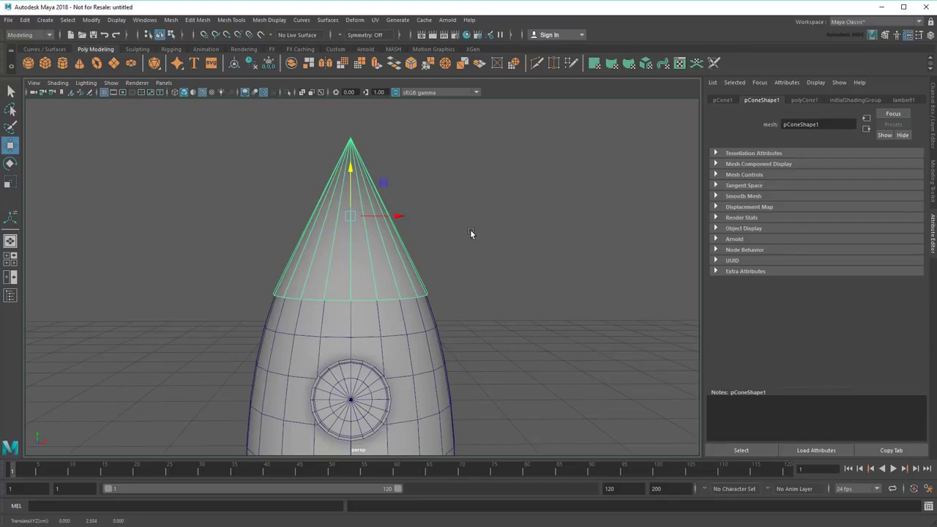
scroll(470, 232, up, 2)
alt+middle_drag(472, 234, 497, 253)
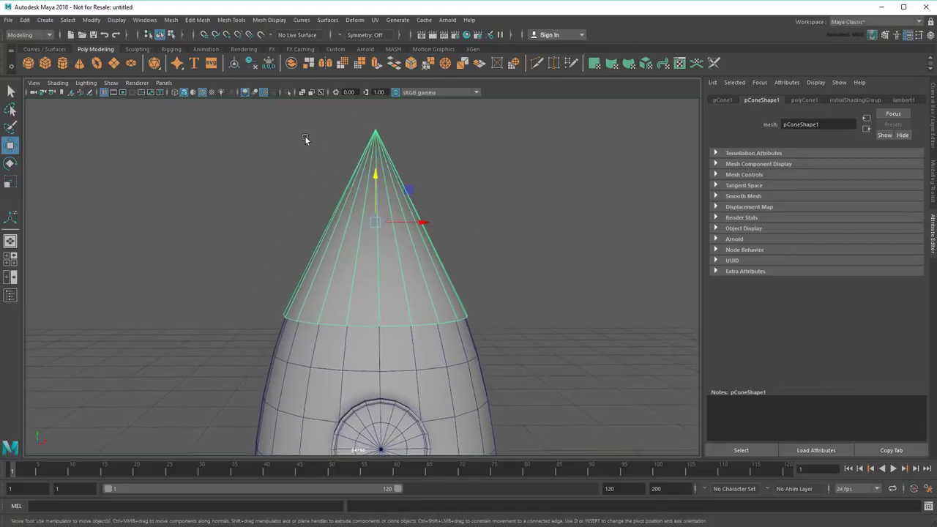
- Switch the nose cone to vertex editing and set its Subdivisions Height to 7
click(213, 129)
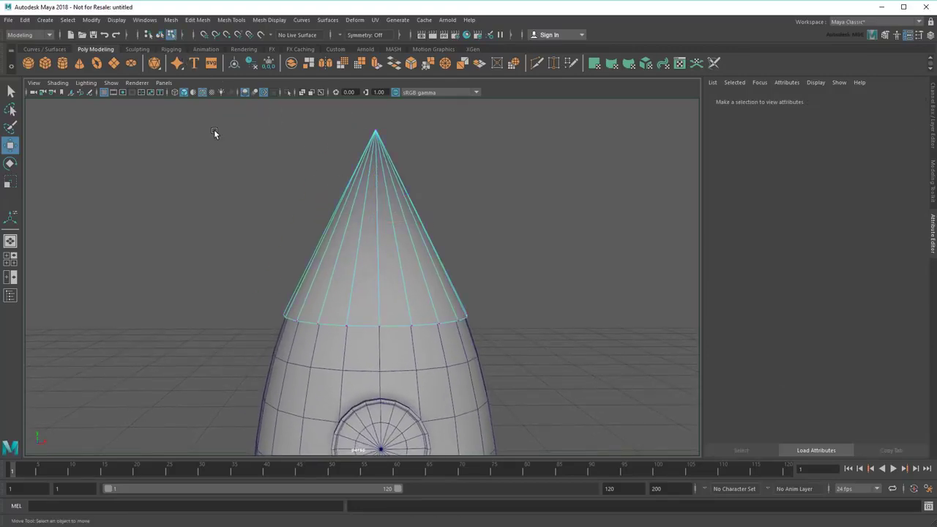
click(378, 134)
click(439, 324)
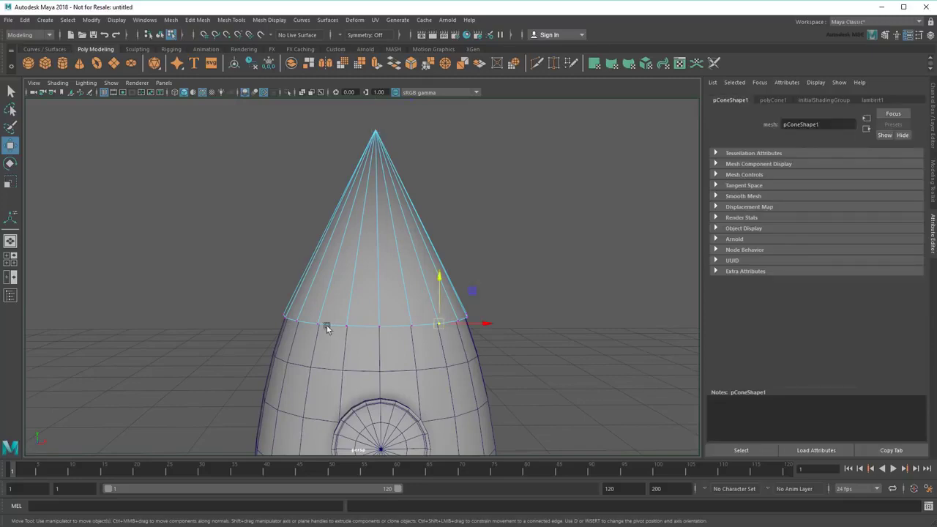
click(318, 323)
click(768, 101)
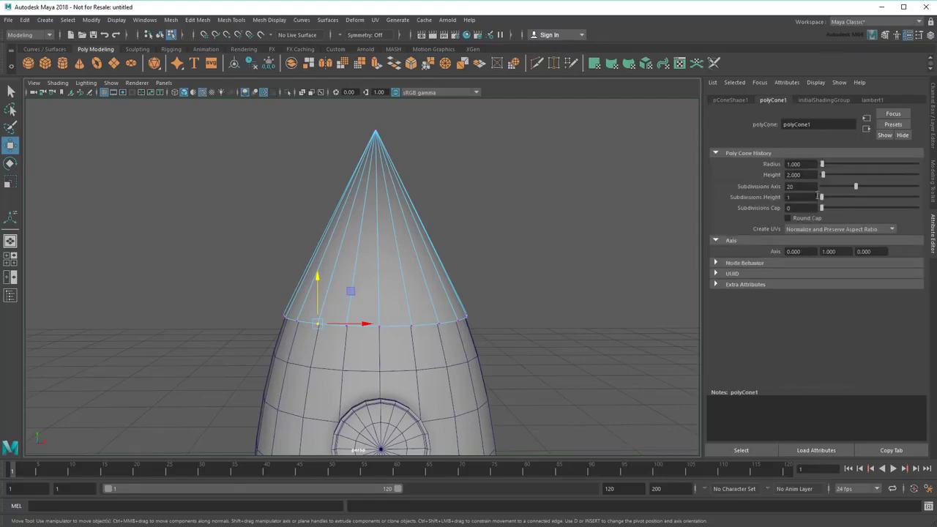
drag(821, 198, 832, 205)
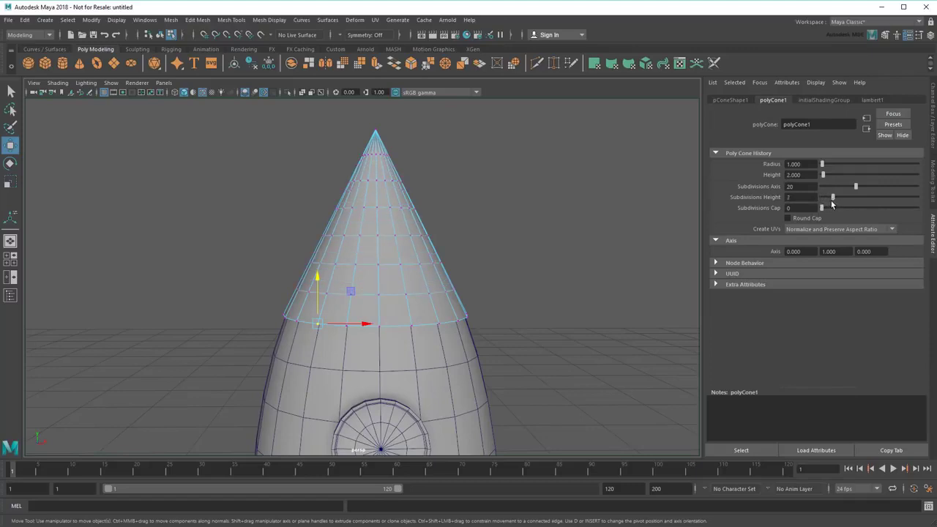
- Select the cone's tip vertex, turn on Soft Select and adjust the falloff radius to end just above the cone's base
click(559, 264)
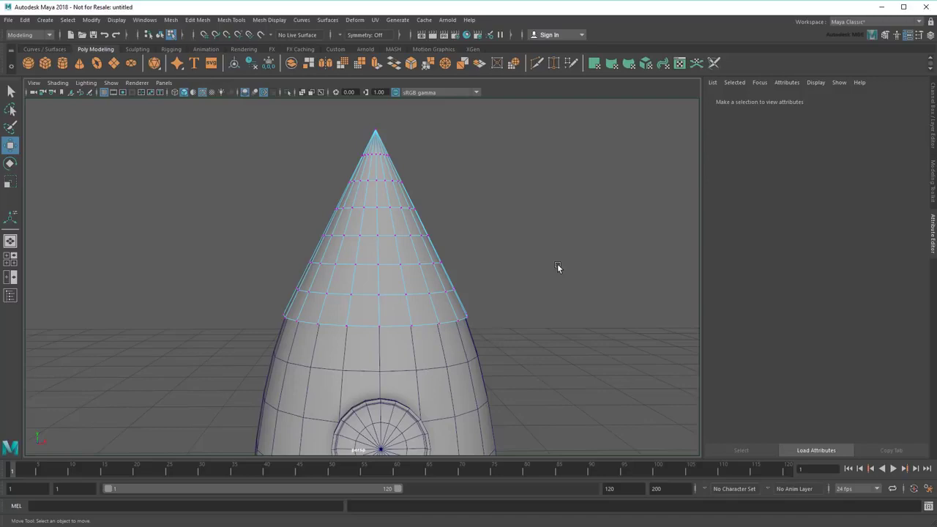
click(376, 133)
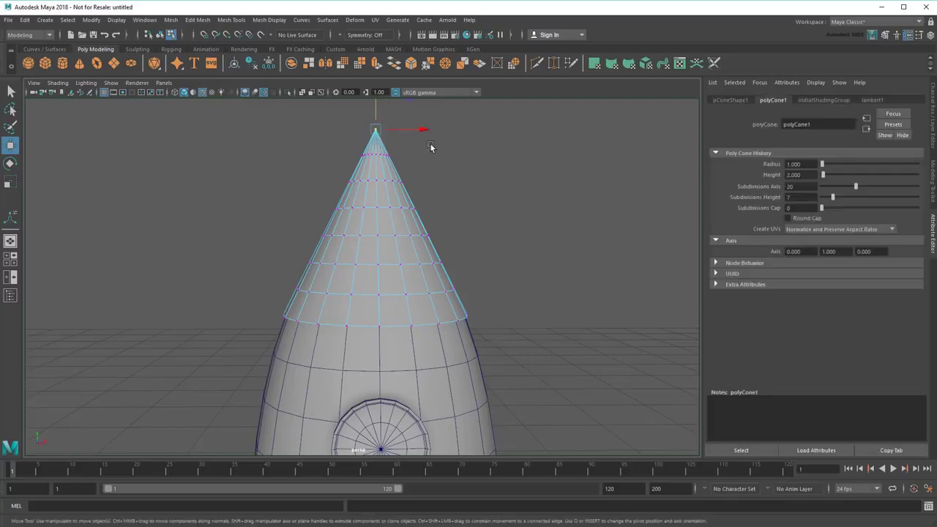
alt+drag(434, 160, 439, 195)
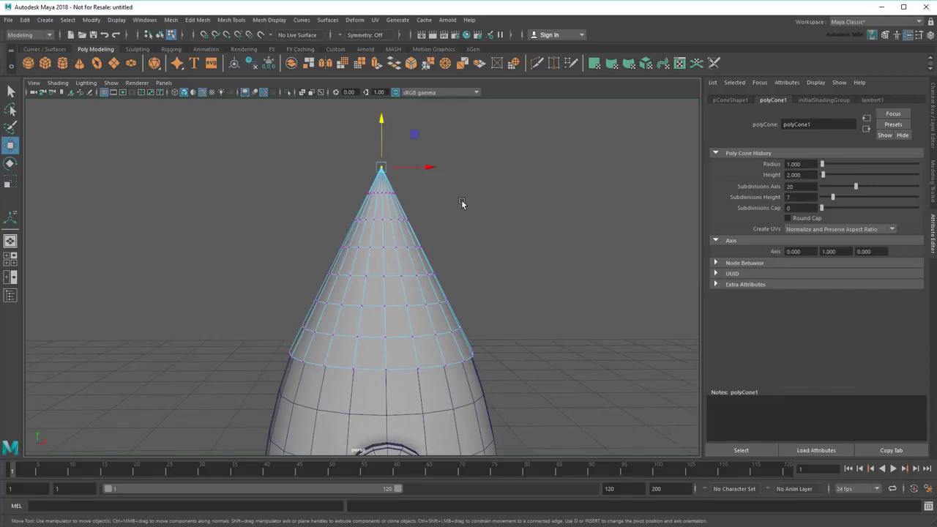
key(b)
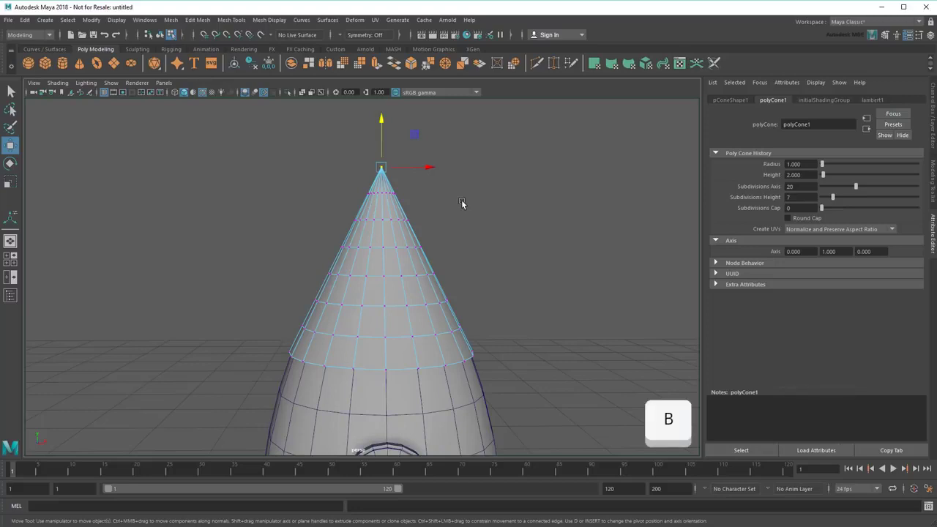
key(b)
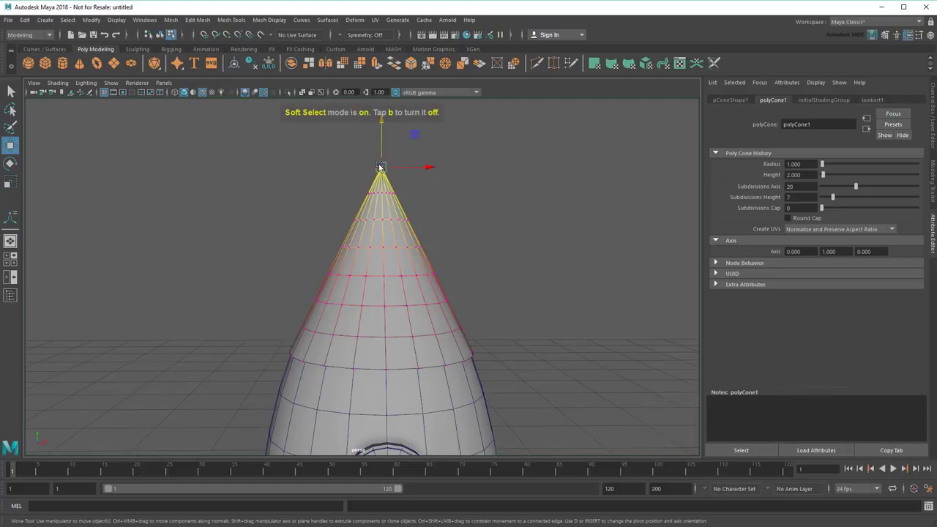
alt+drag(381, 168, 469, 205)
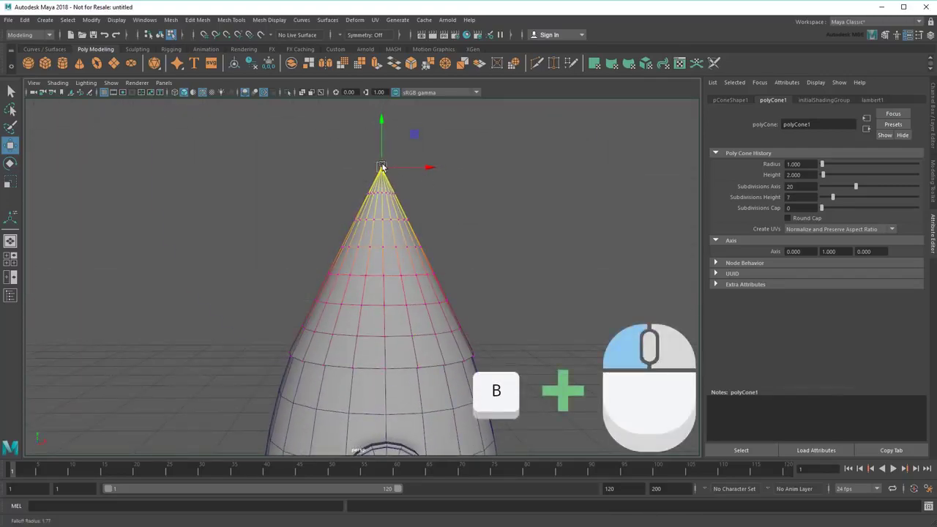
key(b)
drag(382, 168, 360, 169)
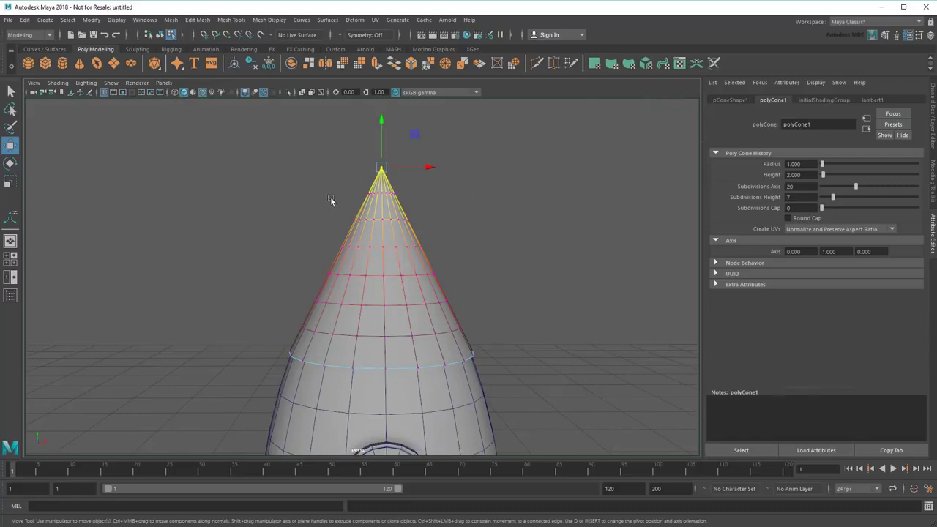
- Scale the soft-selected tip along Y to round the nose cone, enlarging the falloff radius to about 1.81 for a smooth blend into the body
click(10, 182)
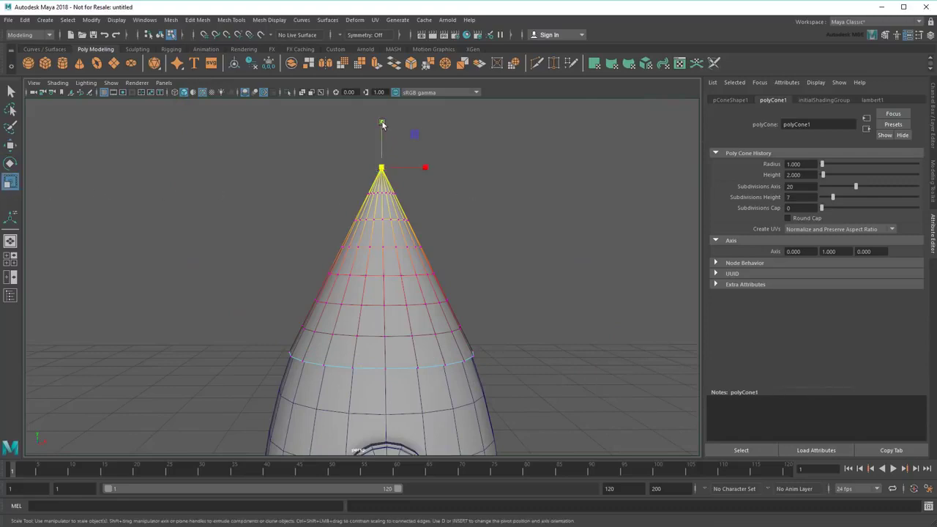
drag(380, 121, 391, 151)
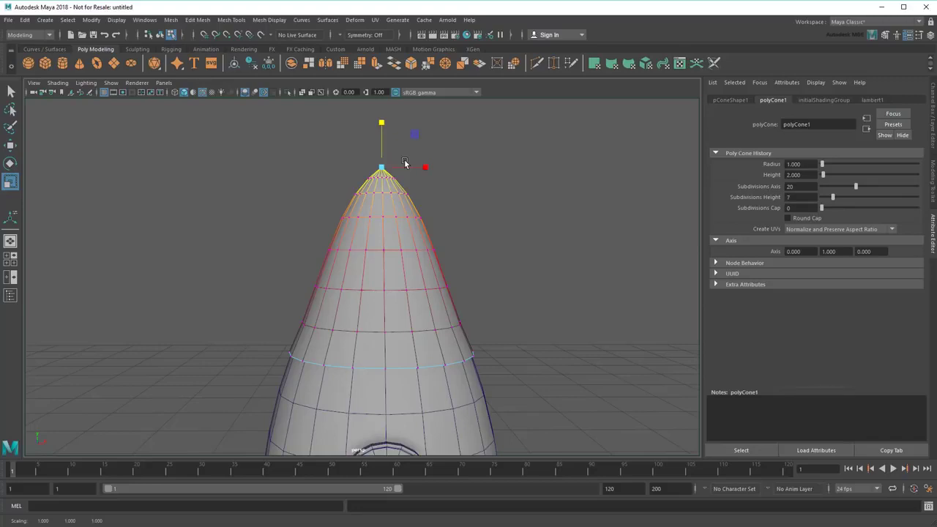
click(10, 145)
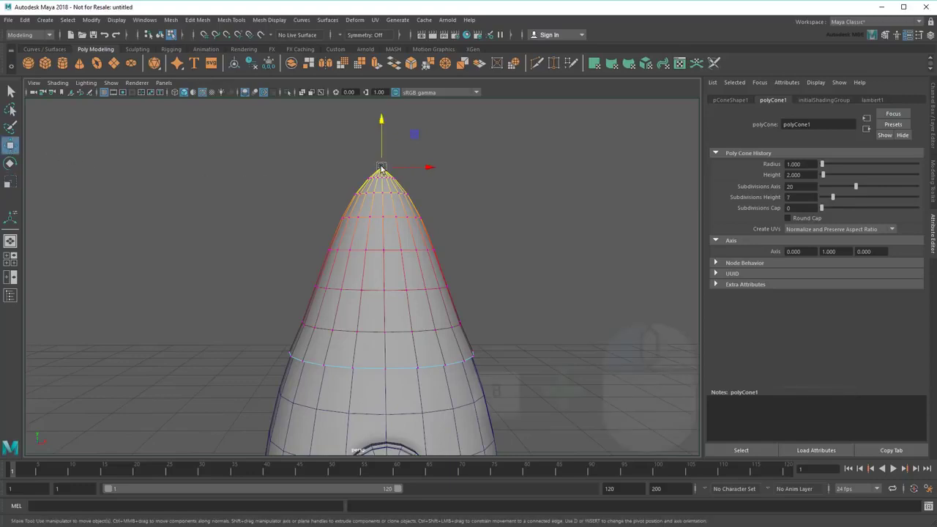
drag(379, 166, 380, 169)
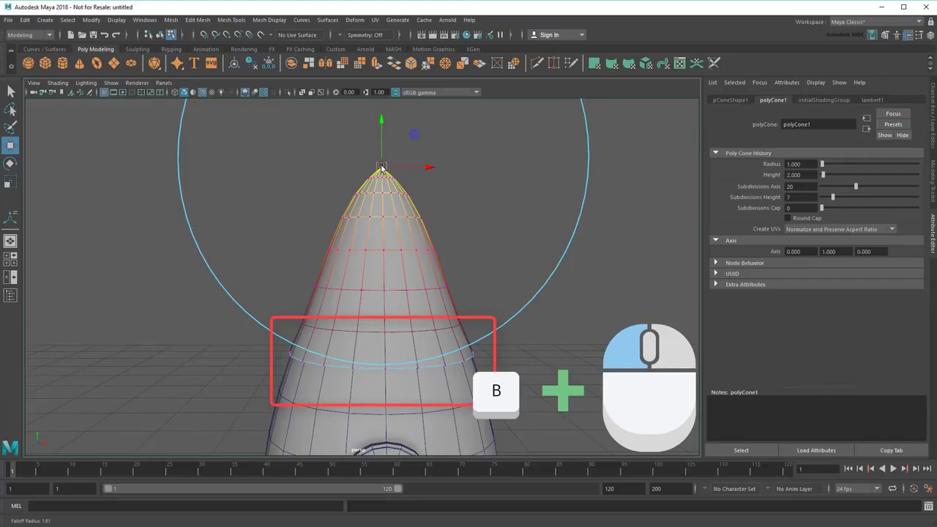
drag(380, 168, 381, 167)
drag(380, 122, 380, 188)
alt+middle_drag(526, 279, 533, 249)
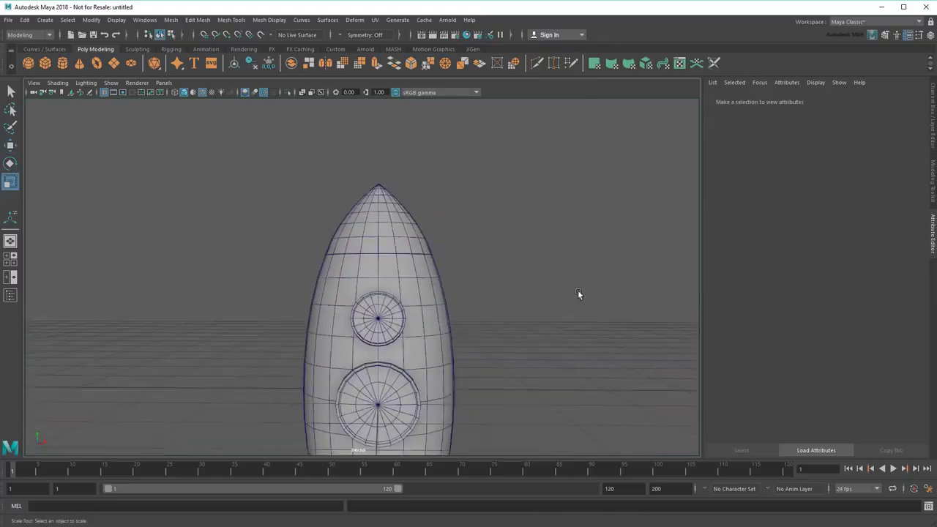
- Combine the rocket body and the nose cone into one mesh with a Boolean Union, and clear the selection
alt+middle_drag(577, 291, 567, 281)
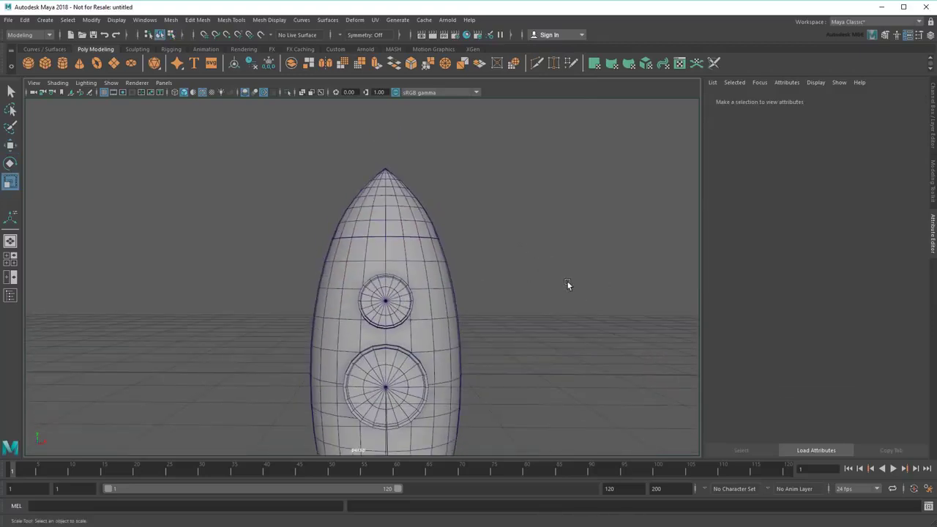
shift+click(395, 334)
shift+click(385, 231)
click(170, 20)
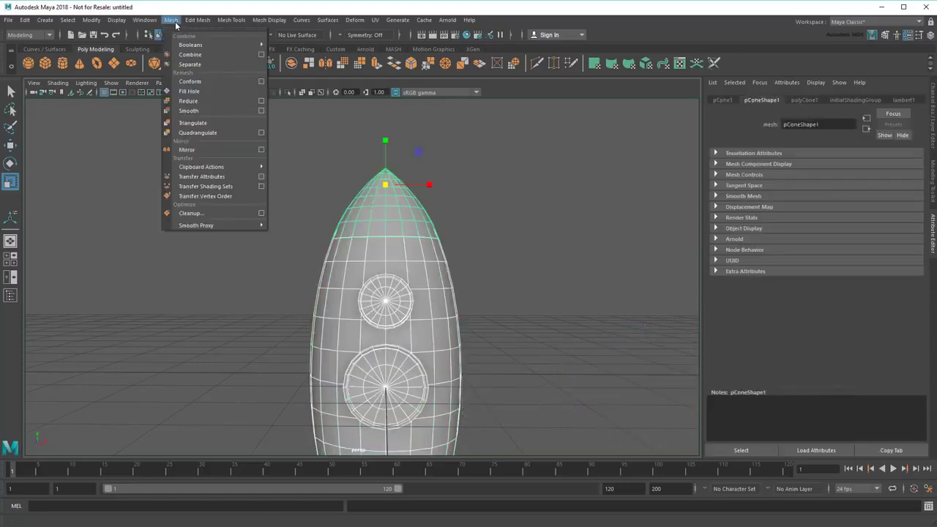
mouse_move(186, 46)
click(286, 52)
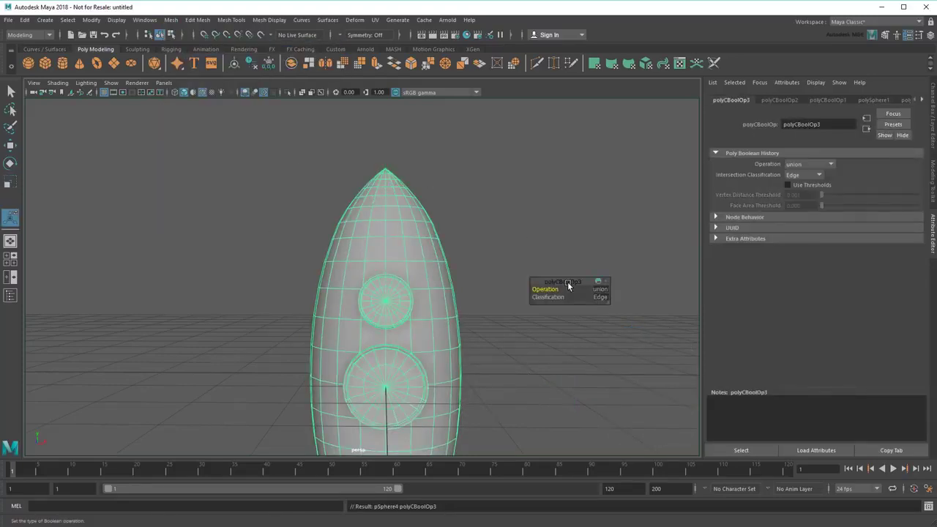
alt+middle_drag(455, 325, 474, 317)
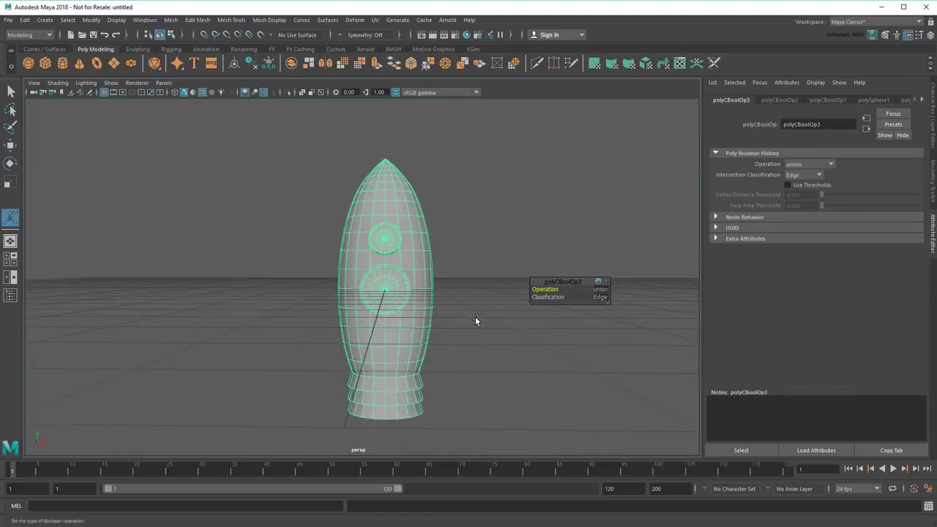
click(475, 317)
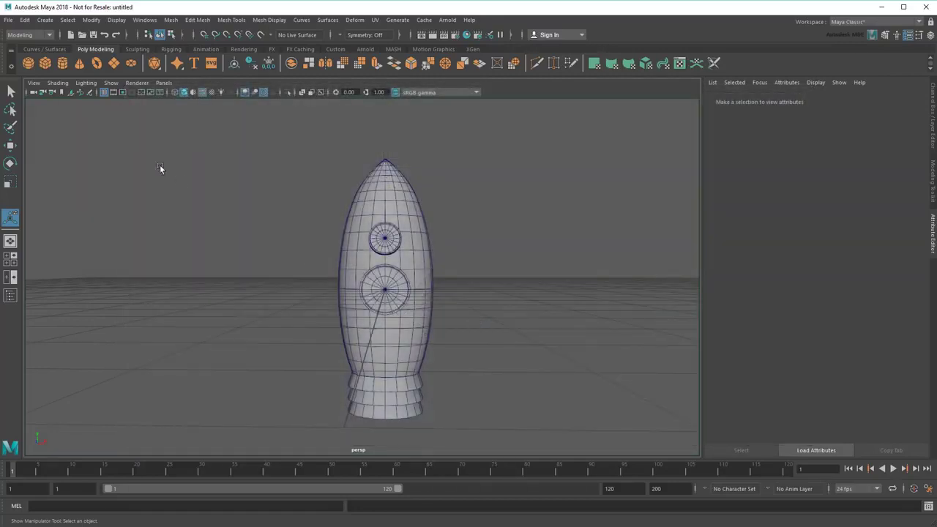
- Create a polygon cube and display the scene in wireframe
click(46, 66)
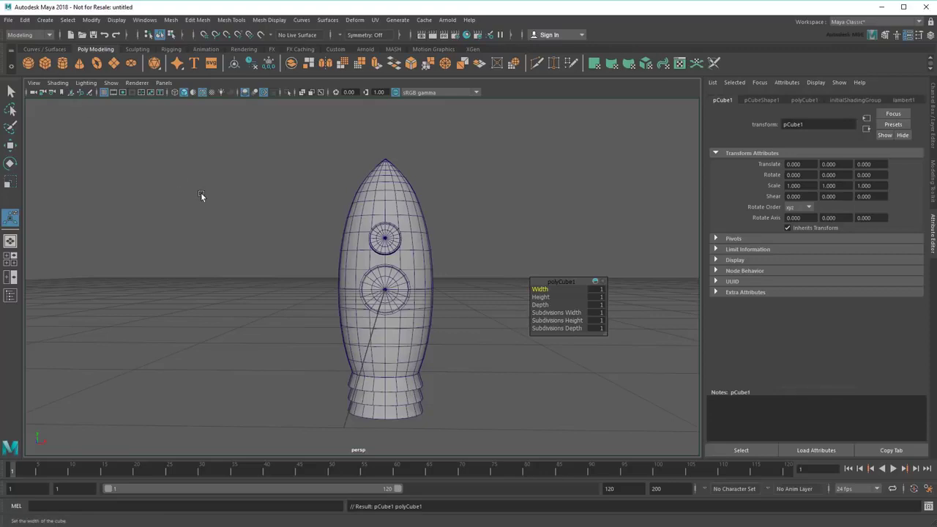
key(4)
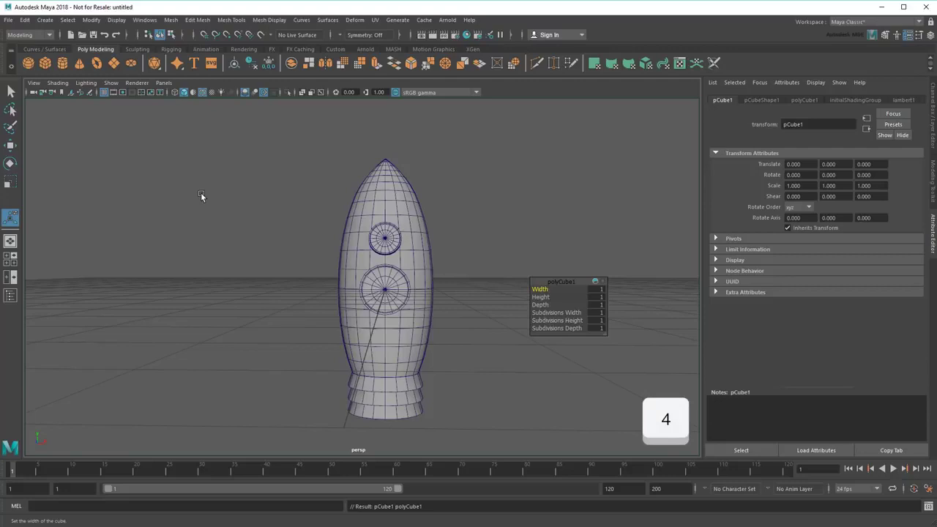
key(4)
- Move the cube about 2.6 units along negative X, clear of the rocket body, and restore the shaded display
alt+drag(200, 193, 175, 225)
key(w)
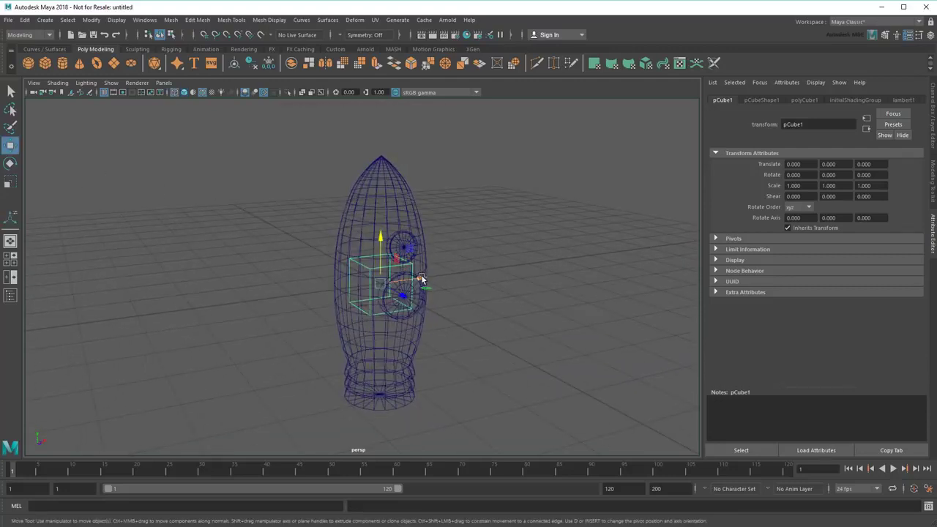
drag(422, 279, 314, 293)
key(5)
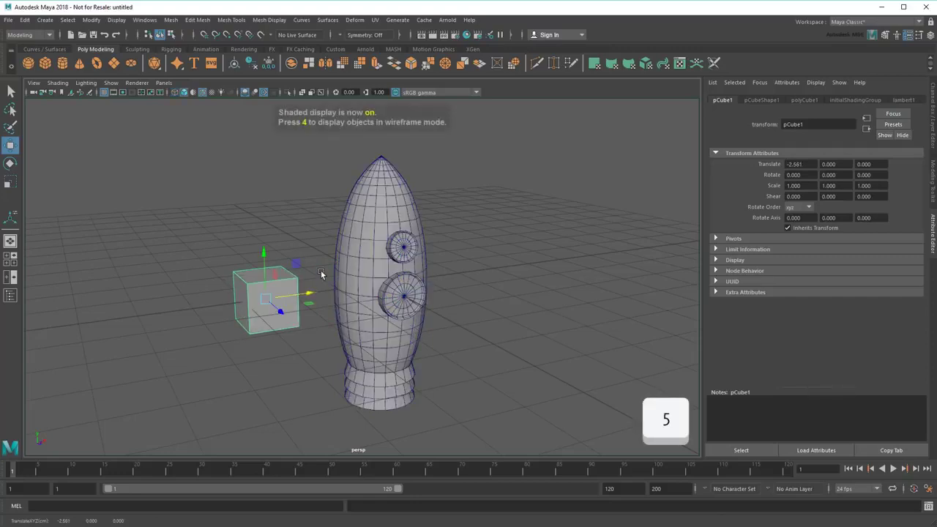
key(q)
alt+right_drag(200, 303, 200, 318)
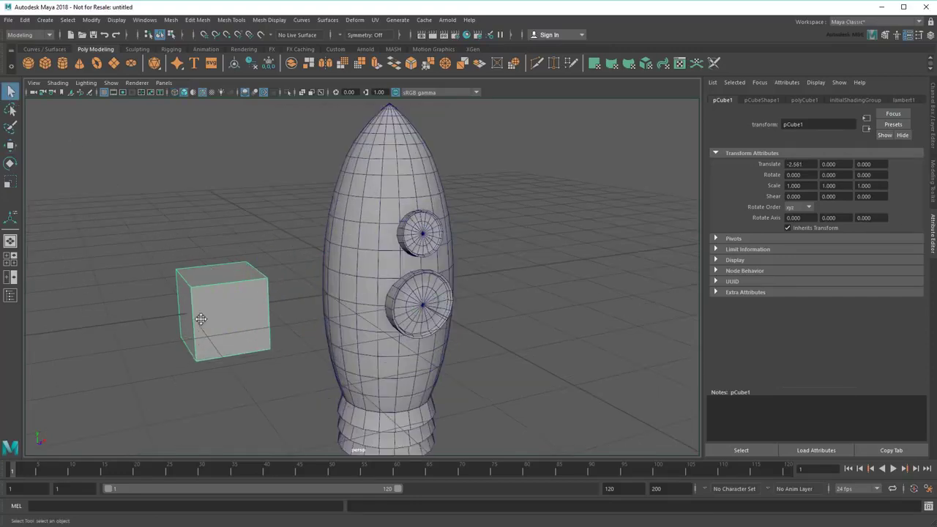
alt+middle_drag(201, 318, 217, 320)
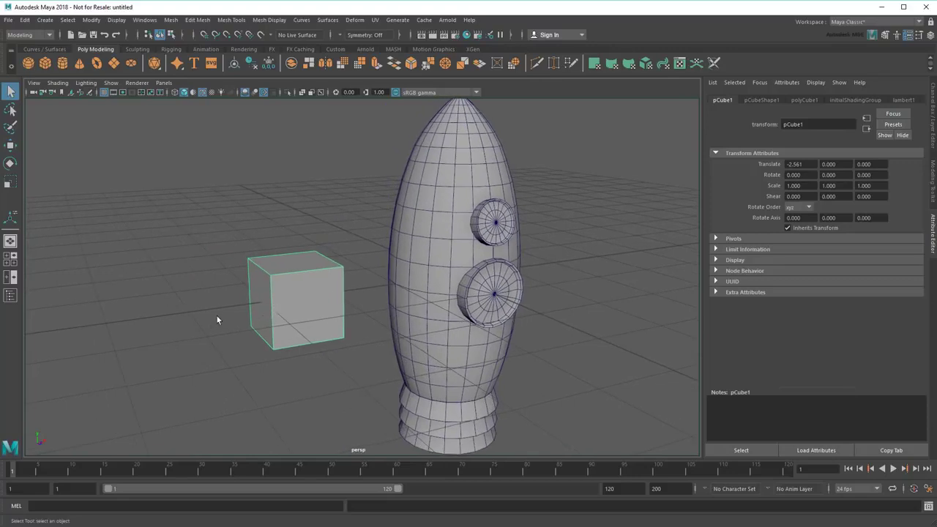
- Set the cube's Subdivisions Width to 11, its height to about 0.49 and its depth to 0.15
click(803, 99)
mouse_move(822, 199)
mouse_down()
mouse_move(842, 199)
mouse_move(822, 176)
mouse_move(822, 186)
mouse_up()
alt+drag(380, 299, 453, 296)
click(794, 185)
text(0.15)
key(Return)
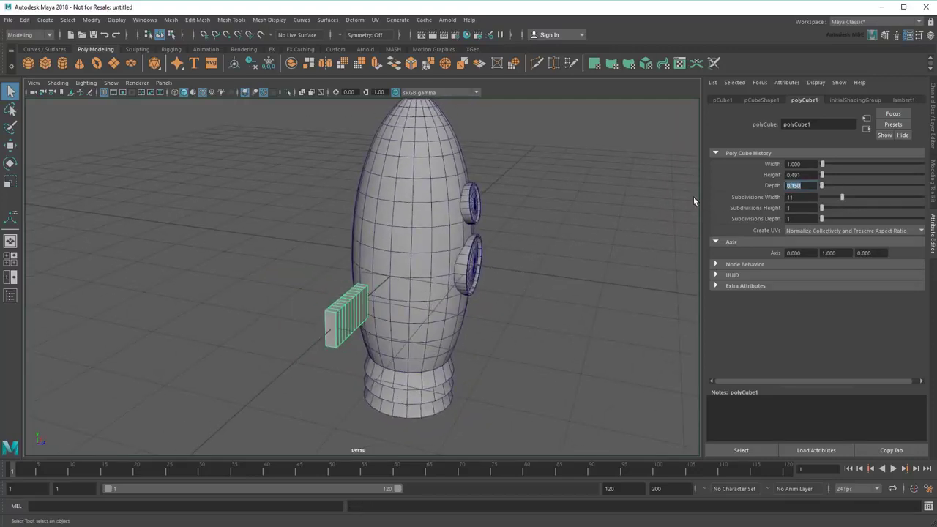
- Lengthen the thin slab beside the rocket by setting its width to about 2.89
alt+drag(693, 196, 627, 274)
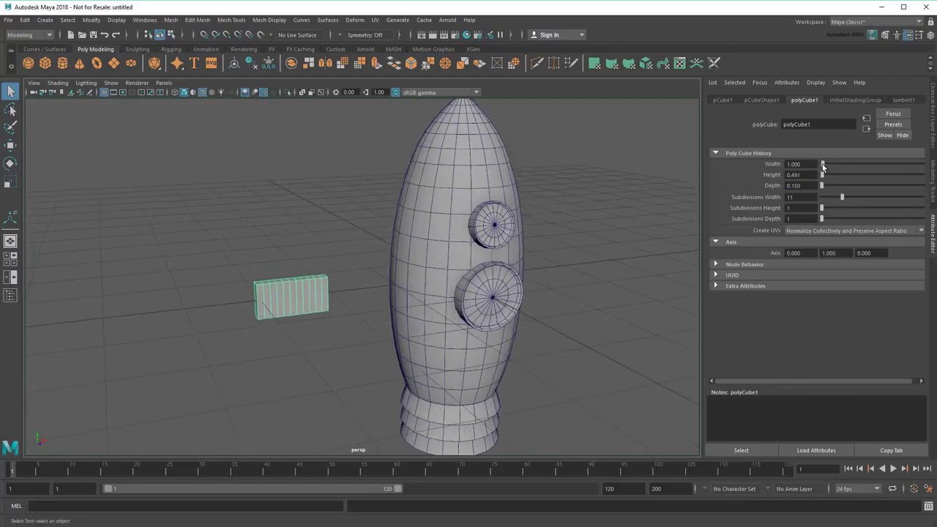
drag(822, 164, 824, 167)
alt+drag(533, 343, 475, 324)
alt+middle_drag(475, 324, 514, 305)
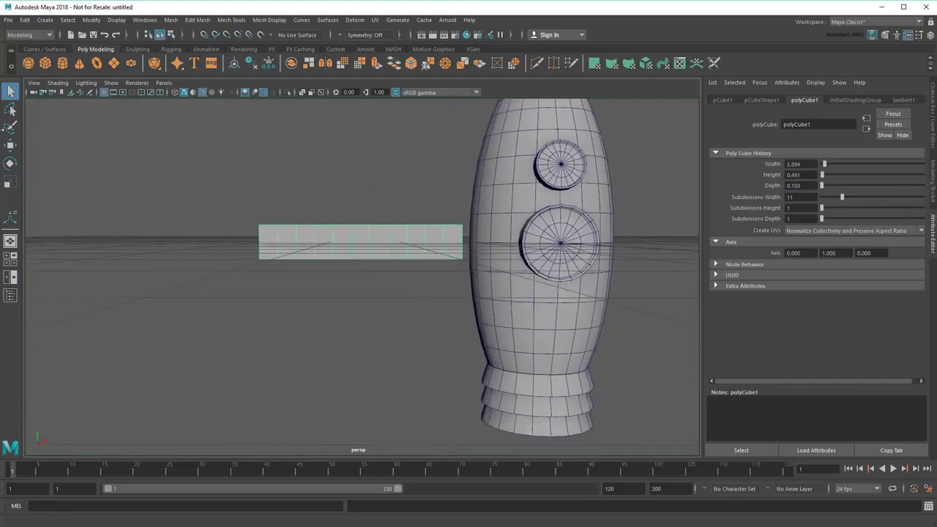
- Lower the slab beside the lower part of the rocket body and slide it along X until its end meets the body
key(w)
drag(360, 196, 360, 272)
drag(408, 318, 429, 319)
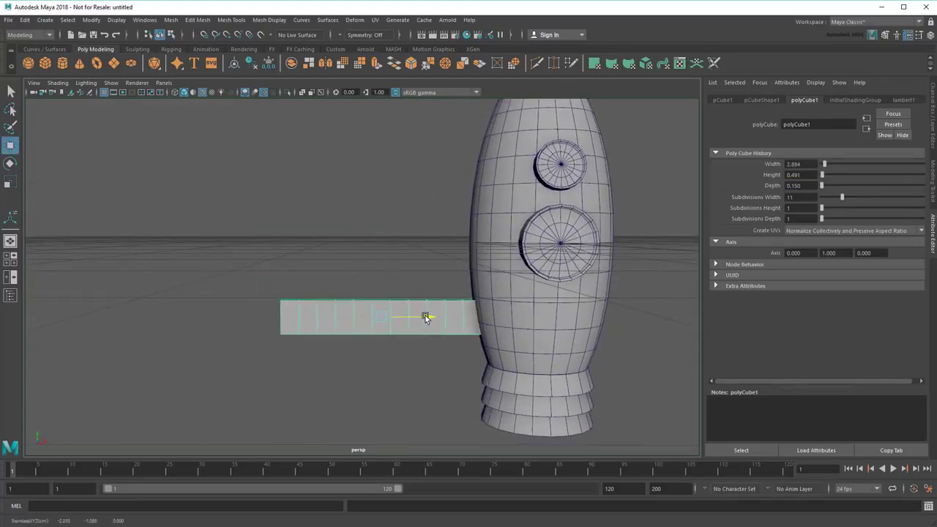
alt+middle_drag(439, 353, 432, 313)
alt+right_drag(432, 313, 458, 329)
alt+middle_drag(427, 347, 407, 342)
alt+drag(408, 342, 413, 339)
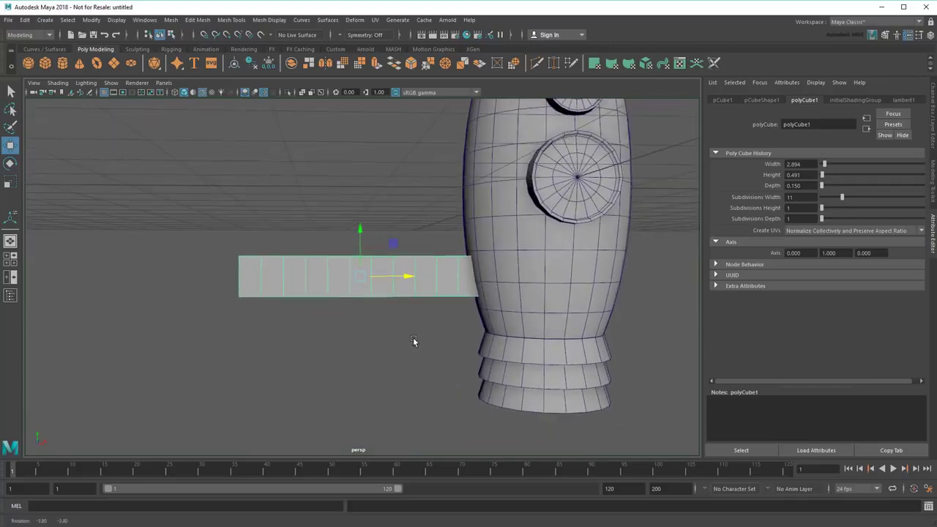
key(q)
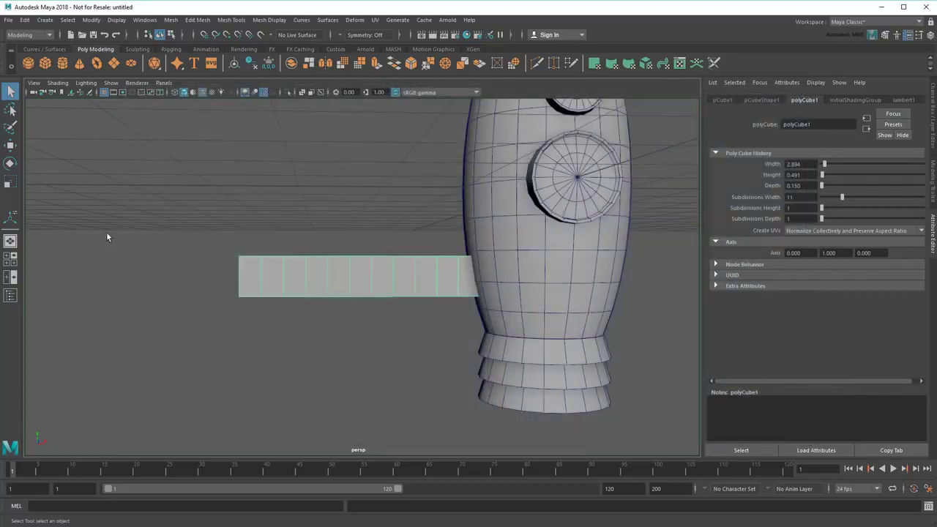
- Add a Flare deformer to the slab with Start Flare X about 1.55 and End Flare X about 0.21
click(354, 20)
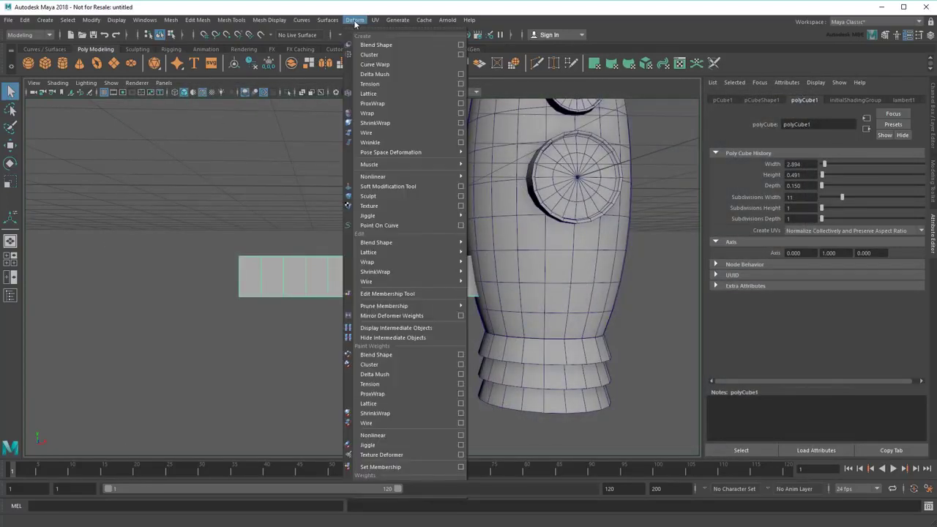
mouse_move(412, 183)
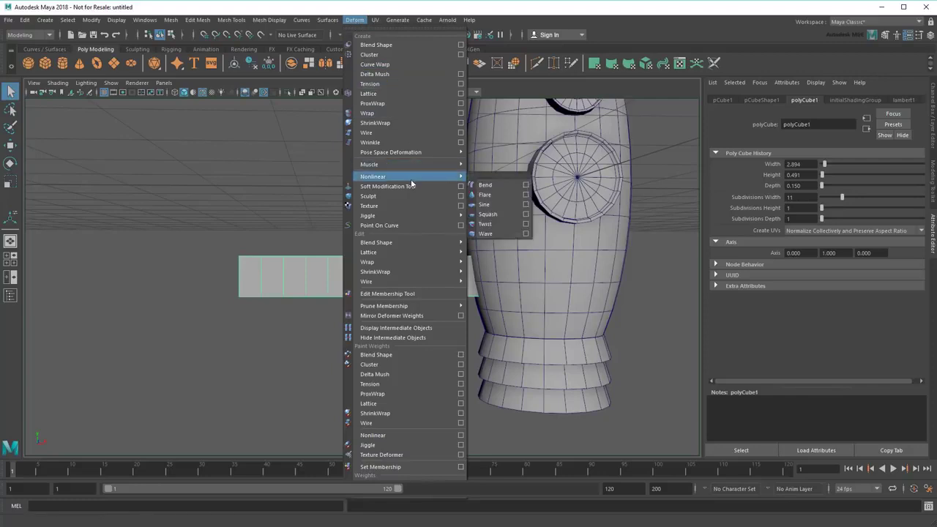
click(498, 194)
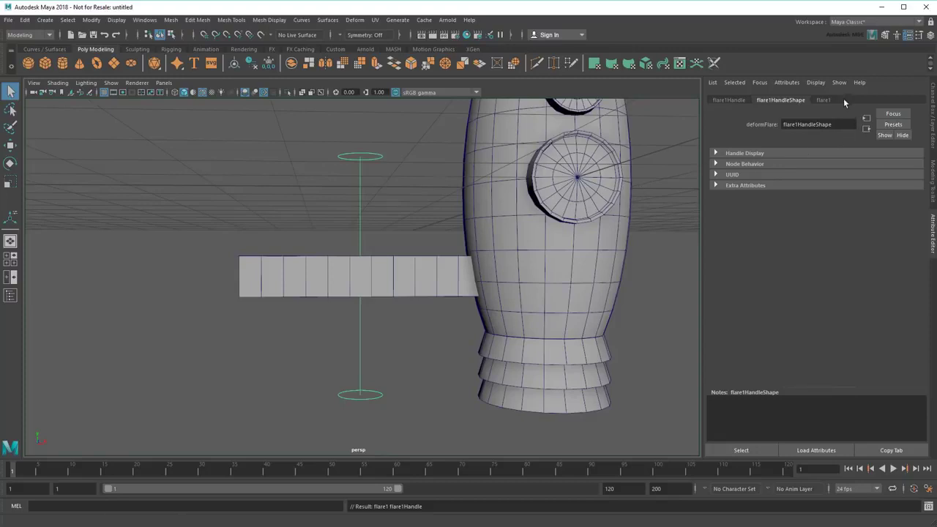
click(823, 100)
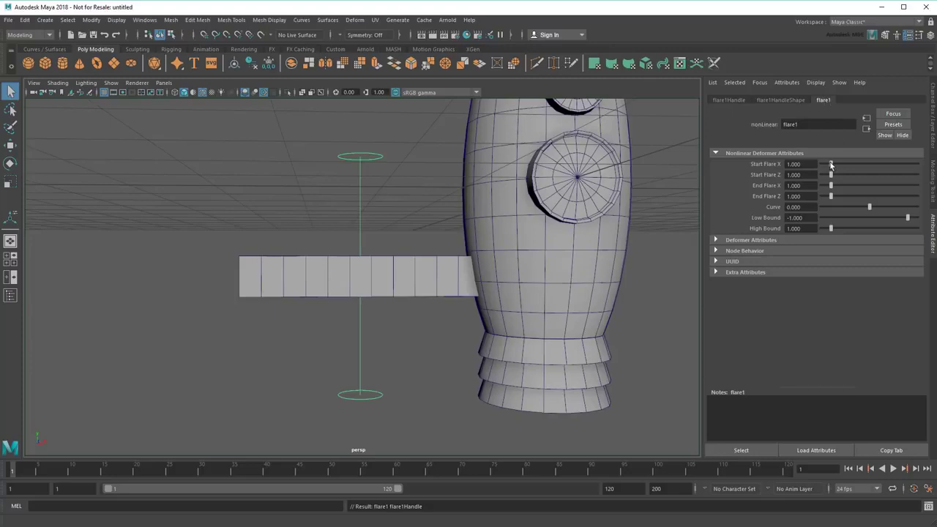
drag(832, 167, 823, 187)
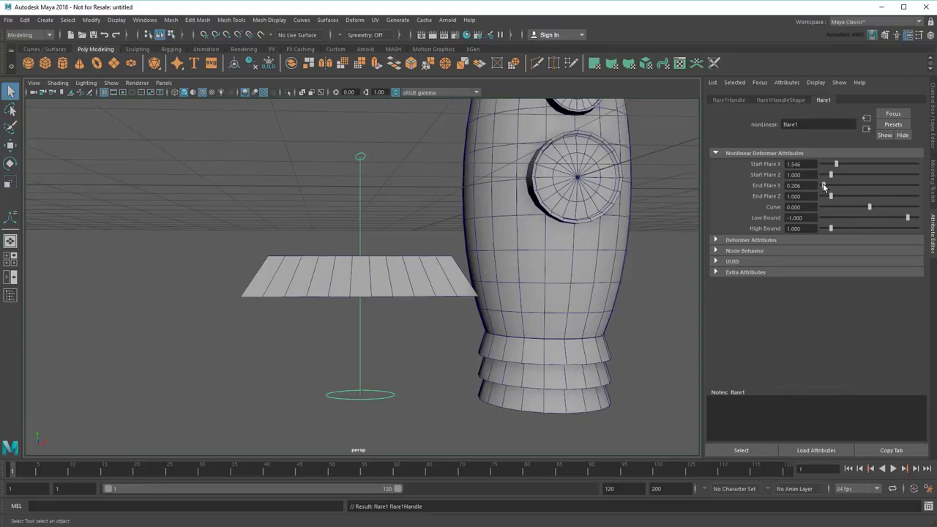
- Rotate the flare handle a quarter turn about Z so the slab tapers away from the rocket, and clear the selection
click(11, 163)
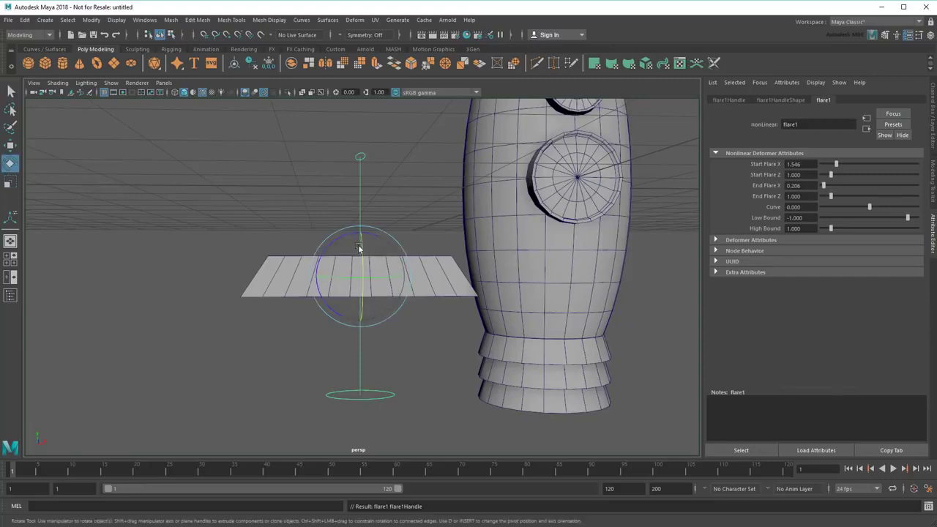
drag(349, 242, 324, 285)
mouse_move(452, 375)
alt+mouse_down()
mouse_move(499, 378)
mouse_move(473, 384)
mouse_move(440, 376)
mouse_move(434, 363)
alt+mouse_up()
click(434, 363)
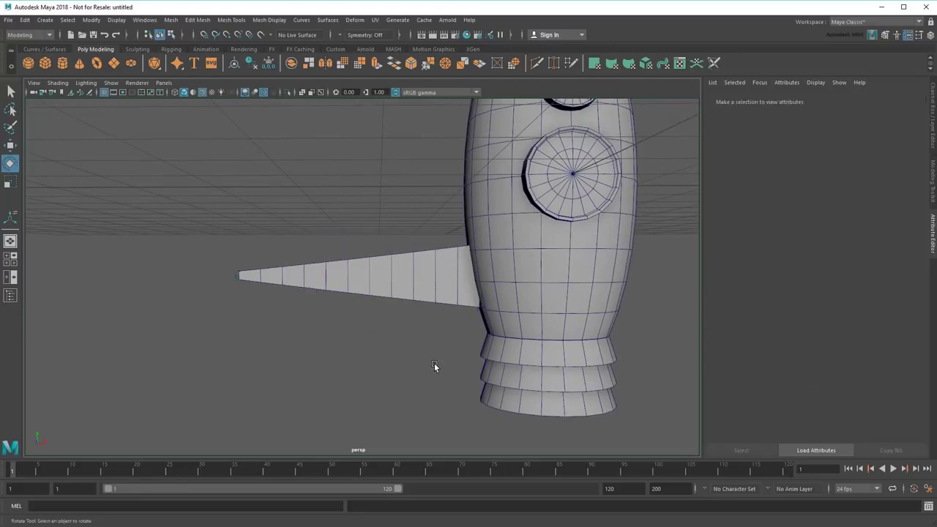
- Add a Bend deformer to the tapered slab with Curvature about -79.8 and rotate its handle about 90° around Z
click(375, 292)
click(11, 91)
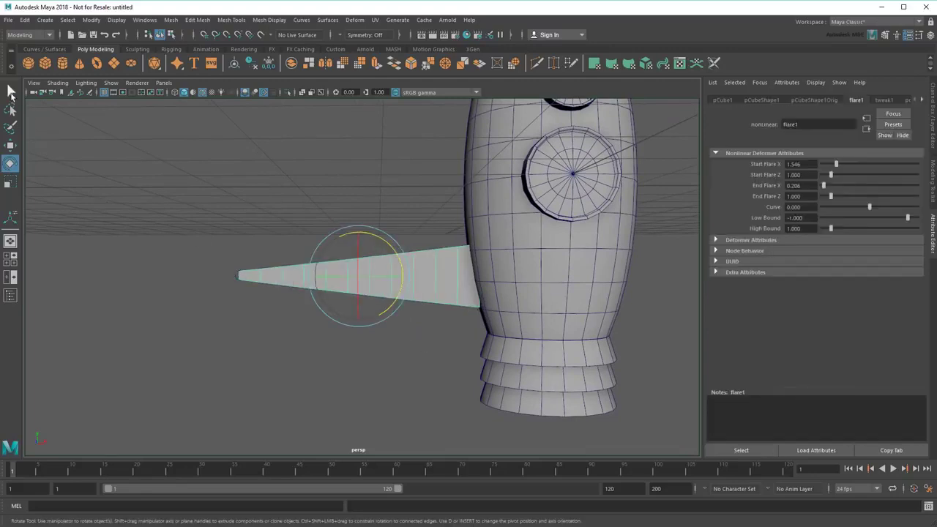
click(353, 21)
mouse_move(373, 176)
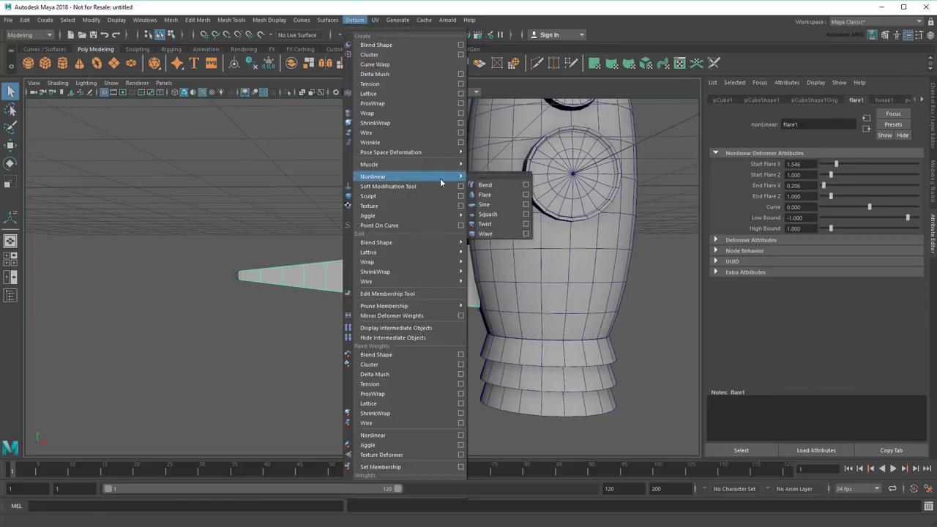
click(498, 185)
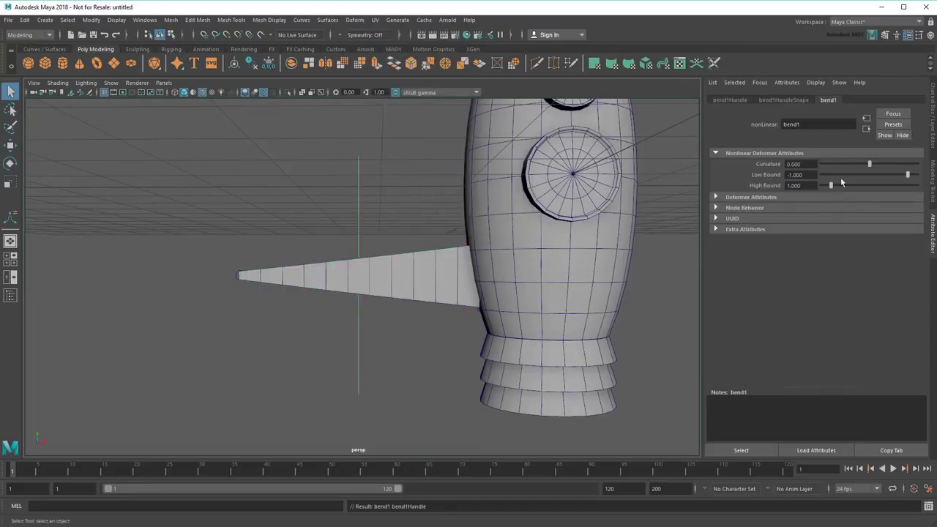
drag(869, 165, 847, 170)
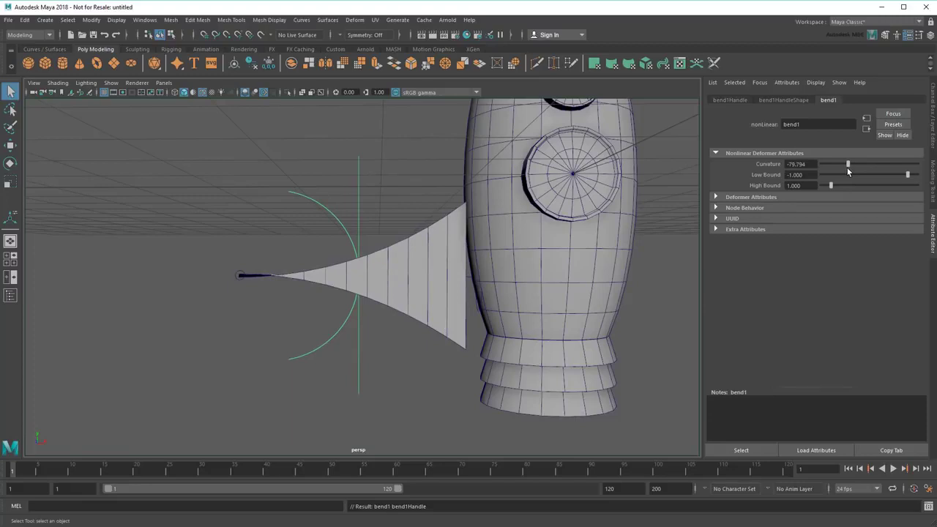
click(10, 162)
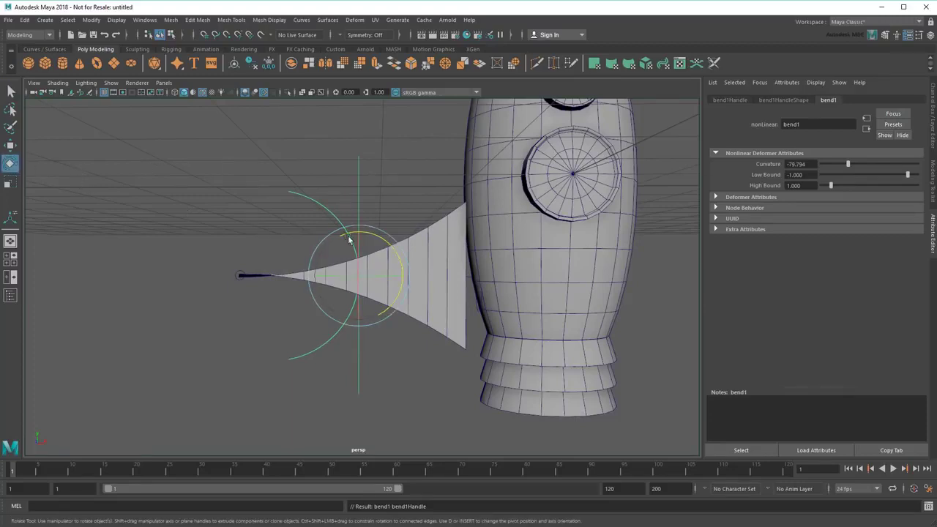
drag(388, 246, 337, 256)
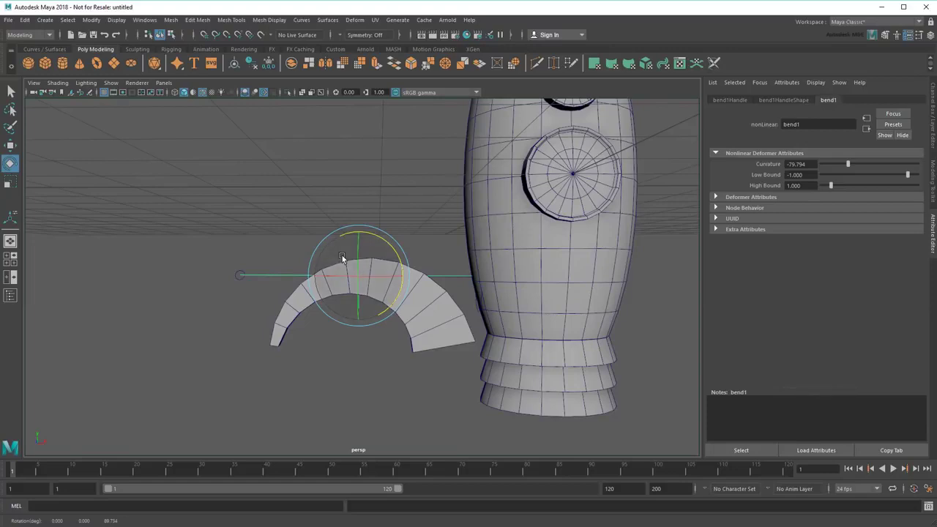
- Move the bend handle along X to the fin's root at the rocket body and set Curvature to about -92.8
scroll(385, 302, up, 2)
alt+drag(385, 301, 541, 274)
key(w)
key(4)
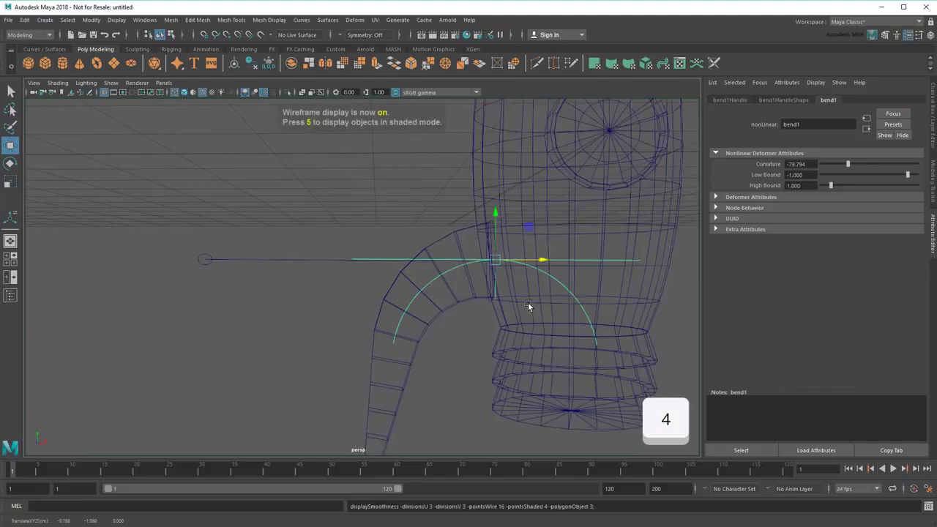
key(5)
scroll(528, 303, down, 2)
alt+middle_drag(528, 302, 491, 251)
drag(847, 163, 844, 165)
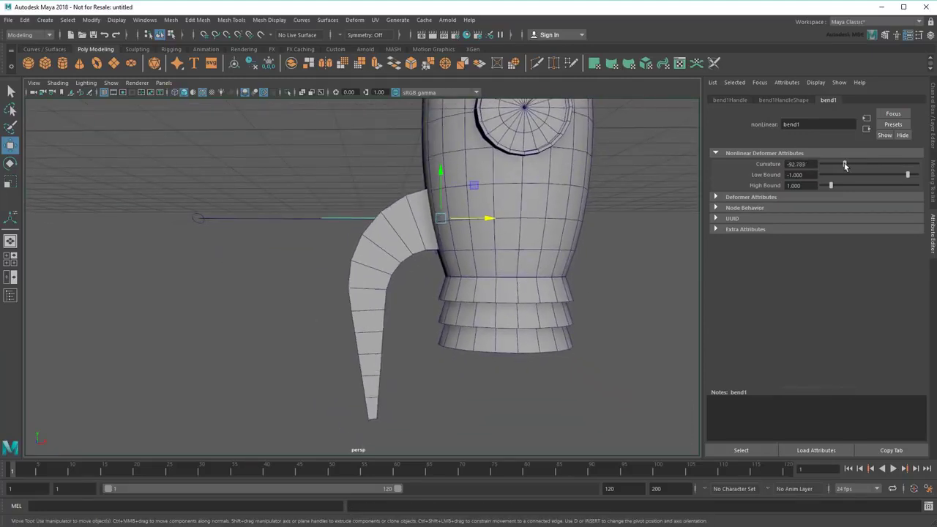
- Thin the fin's tip by setting the flare's Start Flare Z to about 1.13, End Flare Z to 0.26 and End Flare X to 0.10
alt+drag(446, 358, 515, 356)
click(379, 304)
click(884, 101)
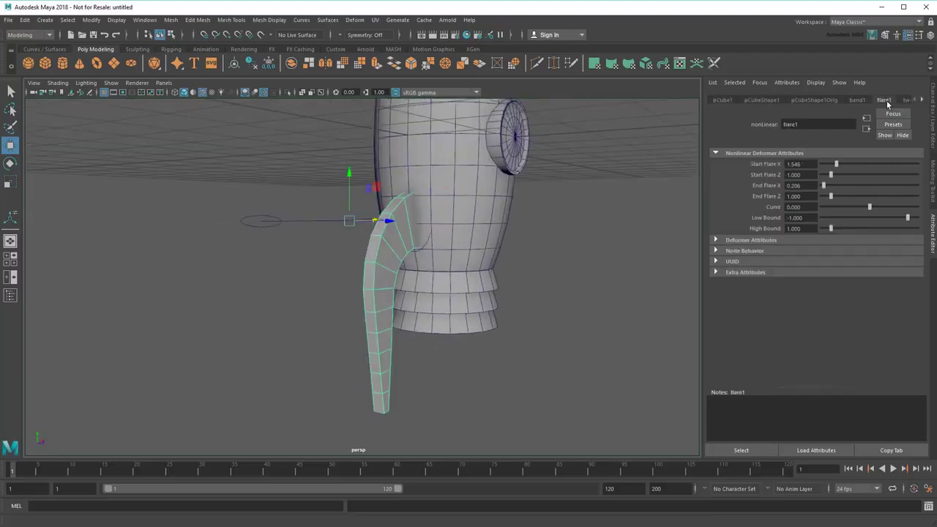
drag(831, 175, 824, 198)
alt+drag(535, 383, 462, 342)
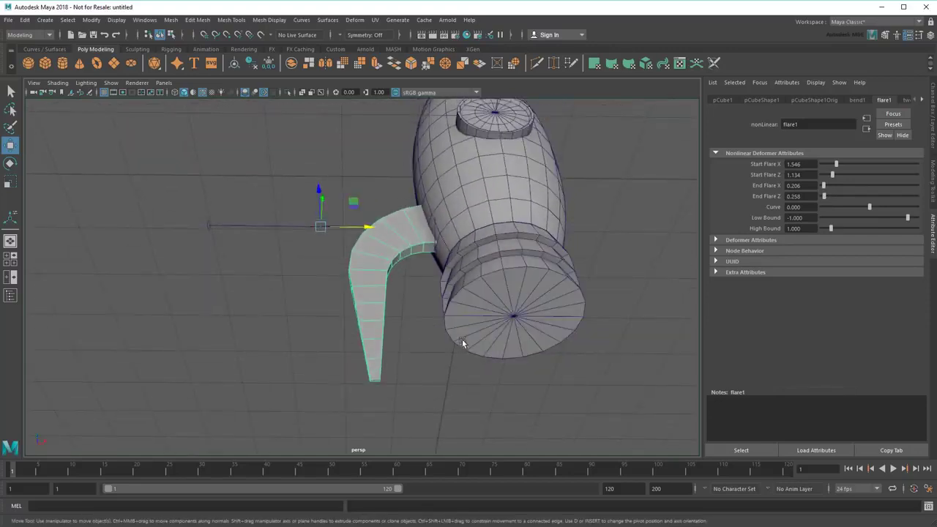
drag(824, 189, 822, 190)
alt+drag(502, 265, 561, 358)
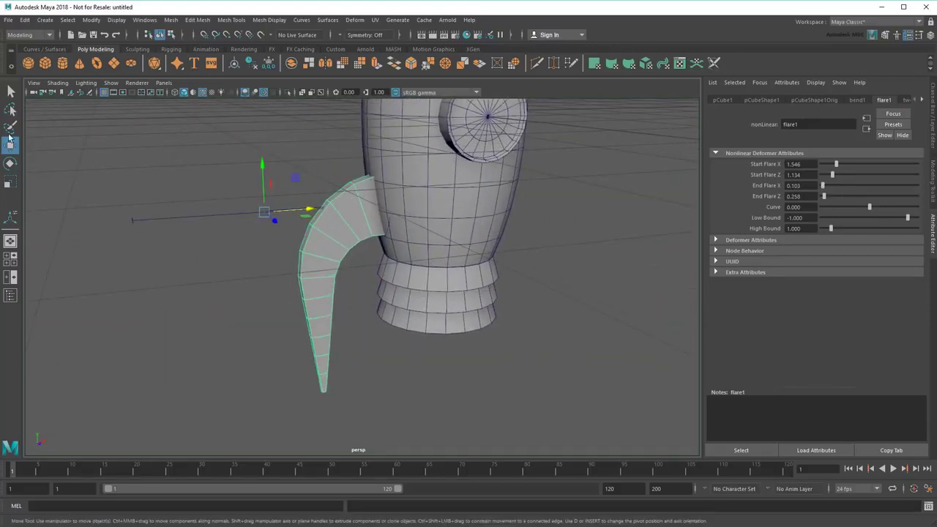
- Try duplicating the fin with Duplicate Special, using 3 copies and a Y rotation of 90
click(11, 90)
scroll(378, 260, down, 3)
alt+drag(379, 259, 373, 307)
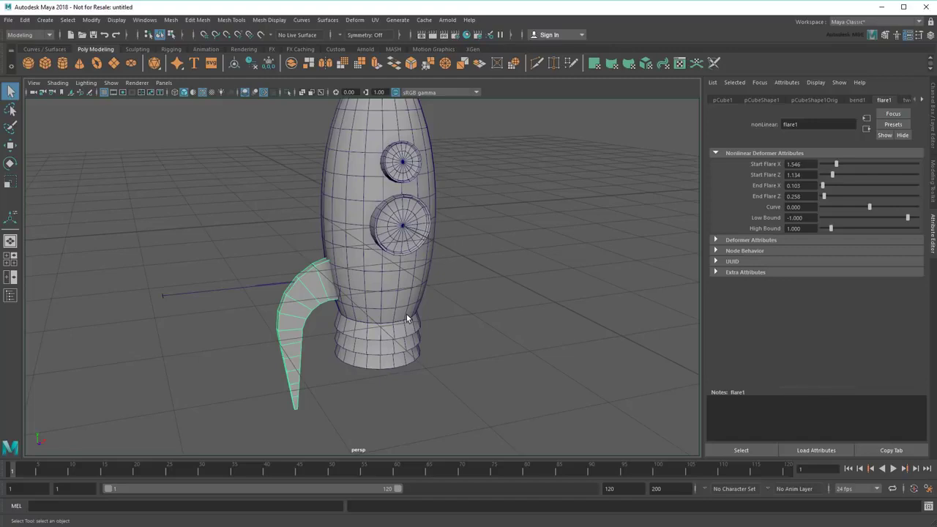
click(24, 19)
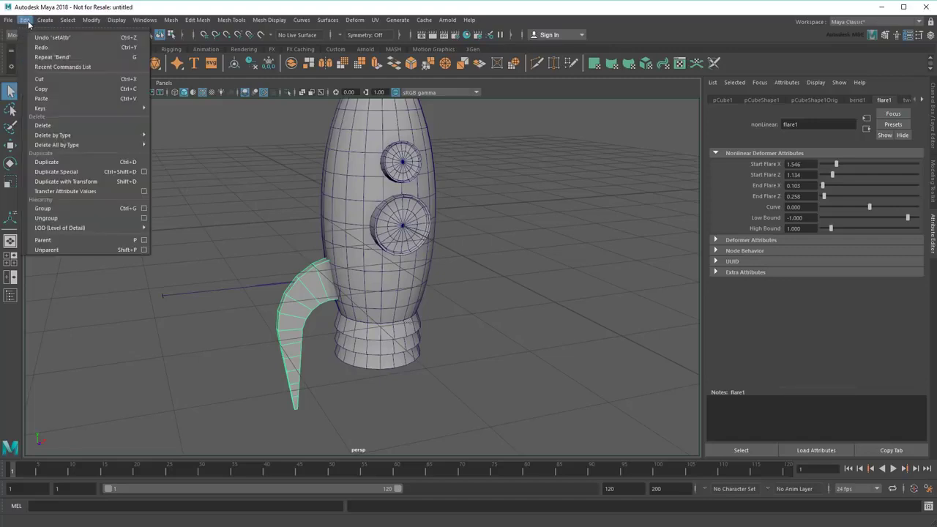
click(143, 172)
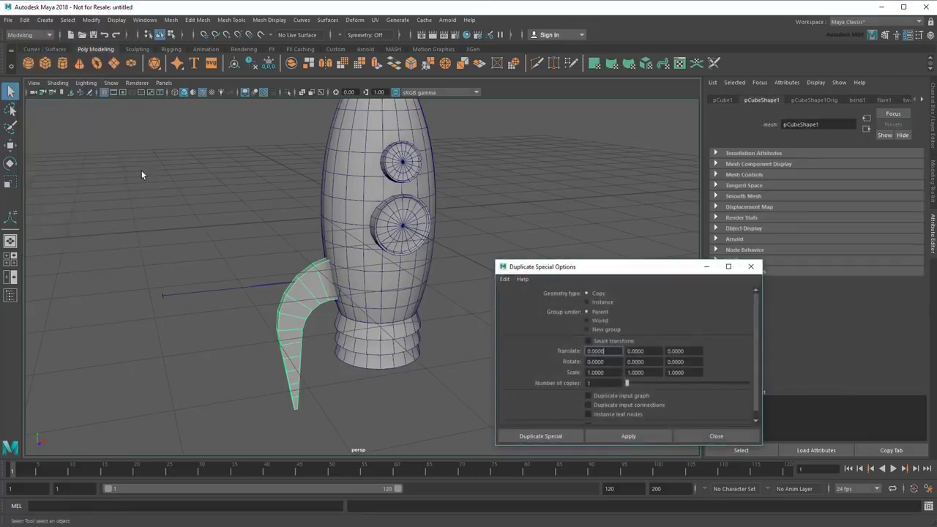
double_click(593, 382)
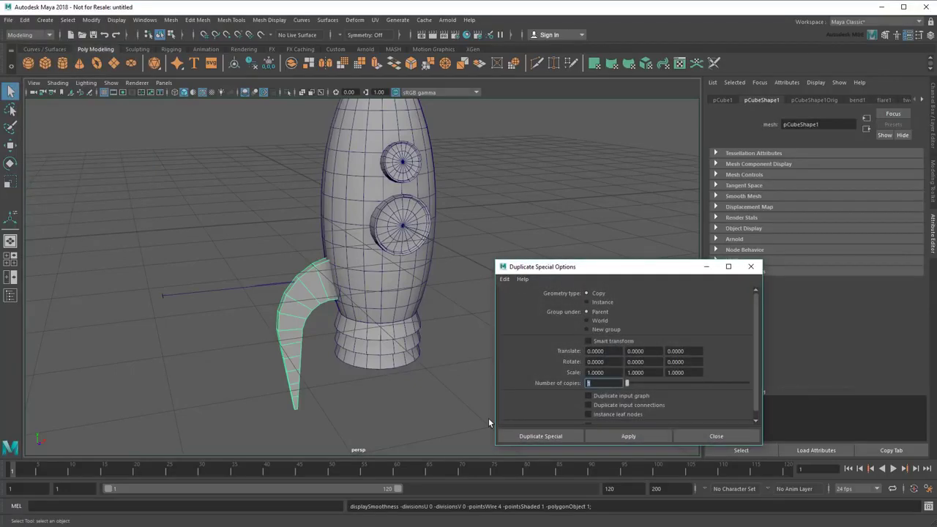
text(3)
key(Return)
double_click(634, 362)
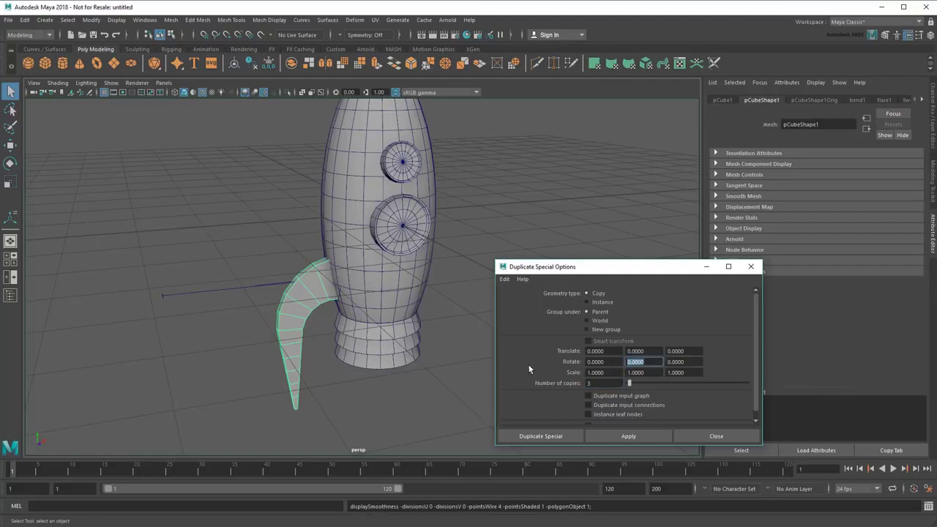
text(90)
key(Return)
click(549, 436)
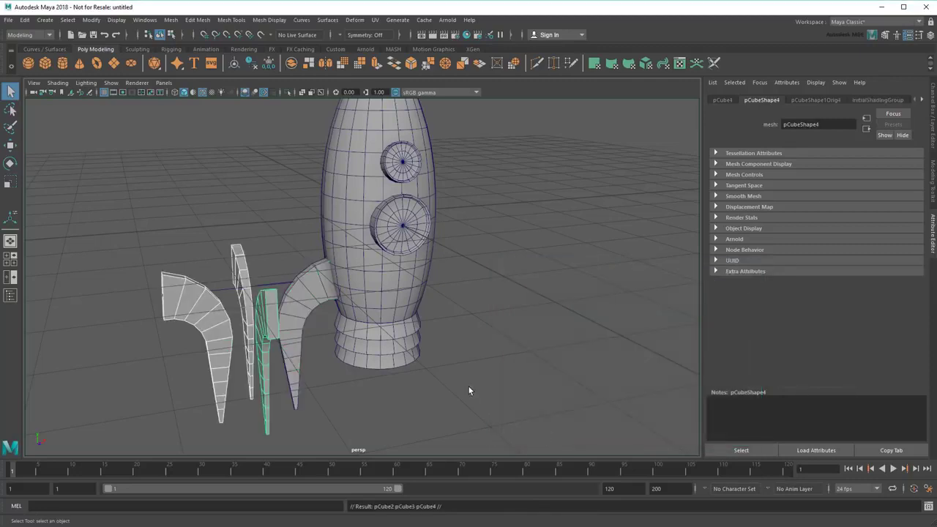
- Undo the fin duplication so only the original fin remains selected
scroll(442, 360, up, 2)
alt+drag(427, 350, 440, 347)
alt+middle_drag(440, 347, 537, 316)
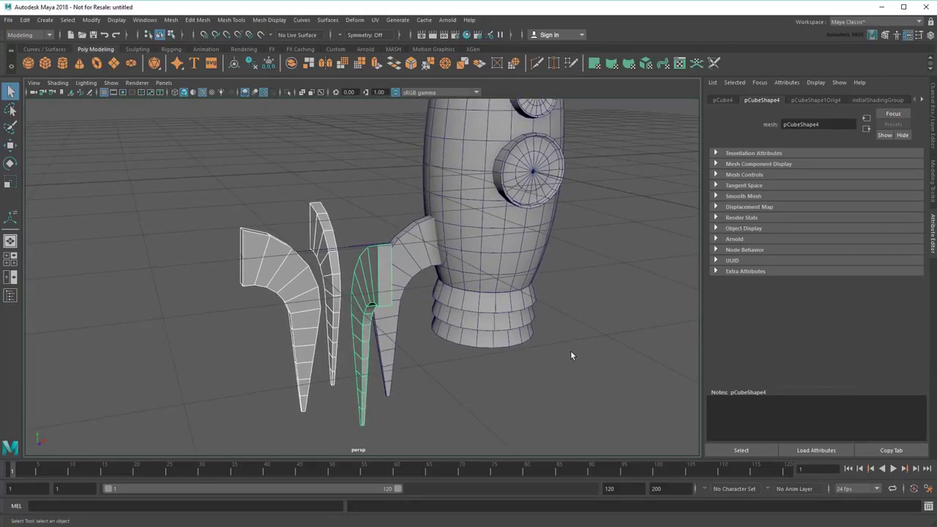
key(ctrl+z)
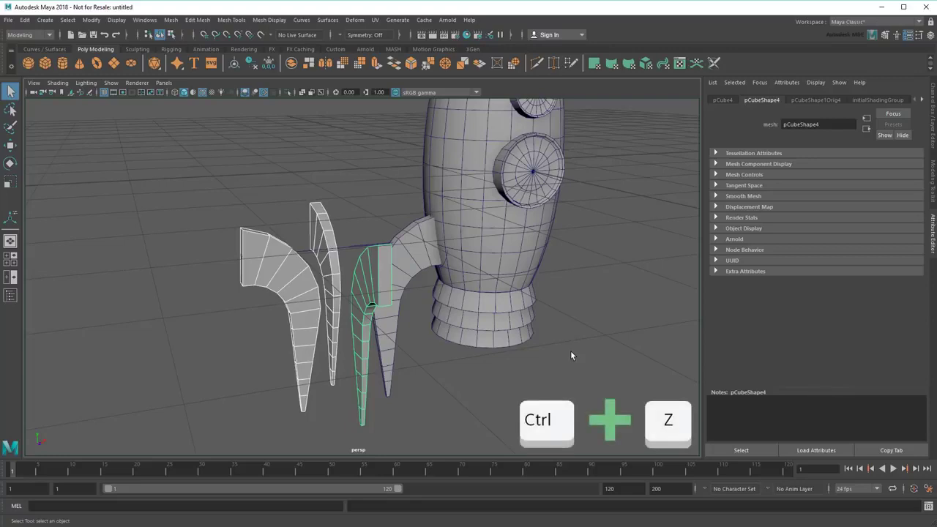
key(ctrl+z)
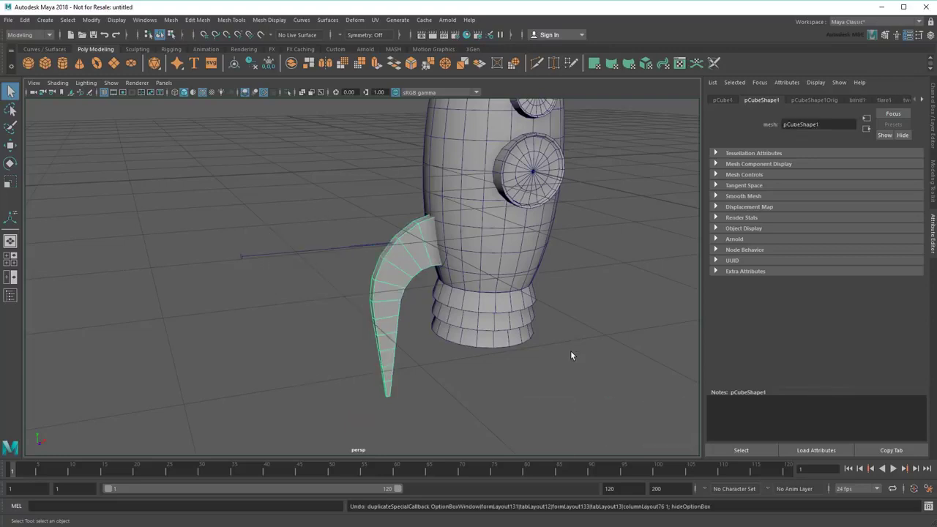
- Display the scene in wireframe and move the fin's pivot along X to the rocket's central axis
key(w)
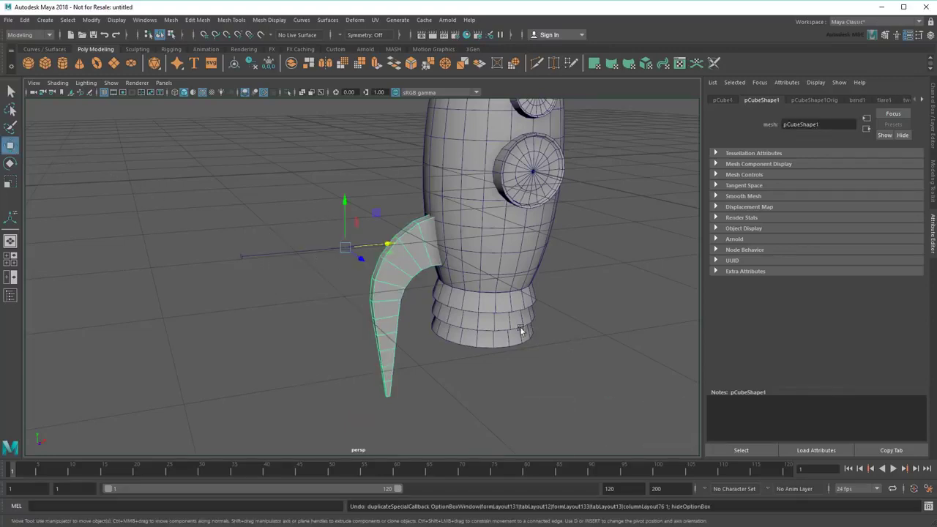
scroll(512, 326, up, 2)
scroll(506, 328, up, 1)
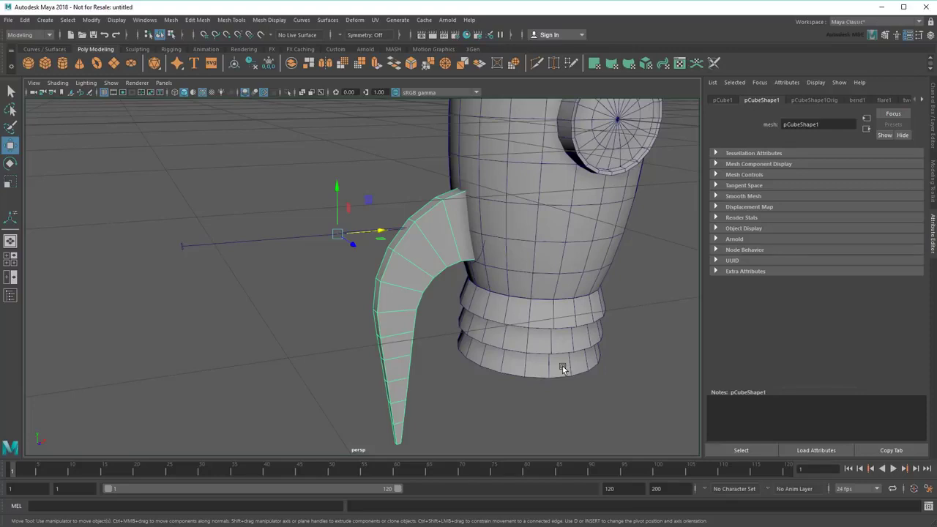
key(d)
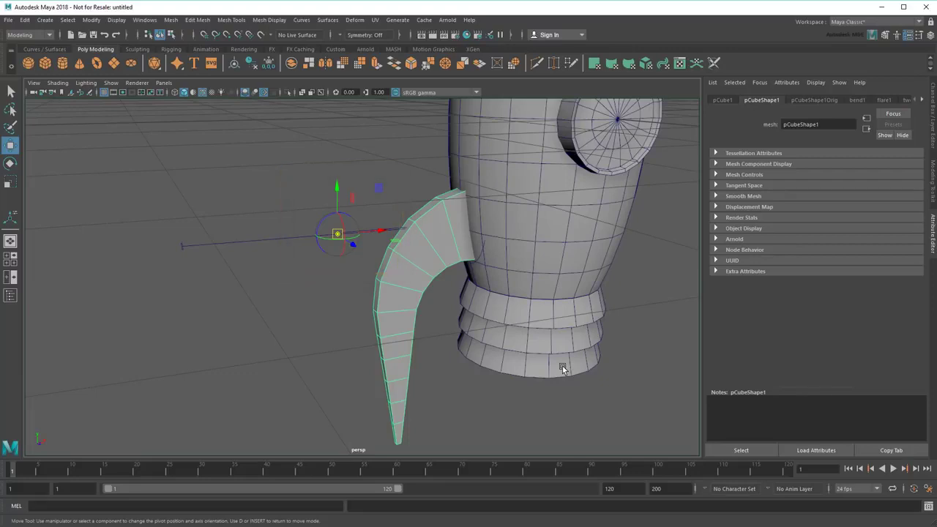
key(4)
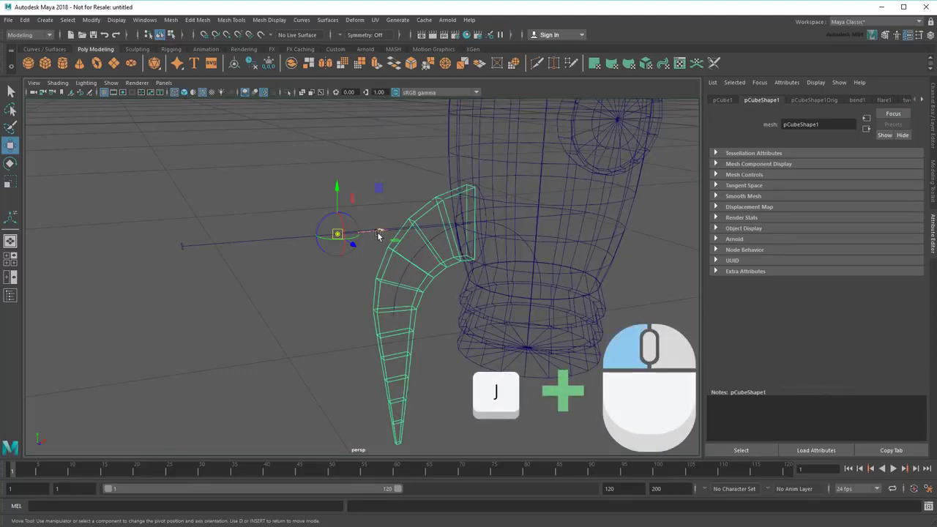
drag(379, 233, 509, 323)
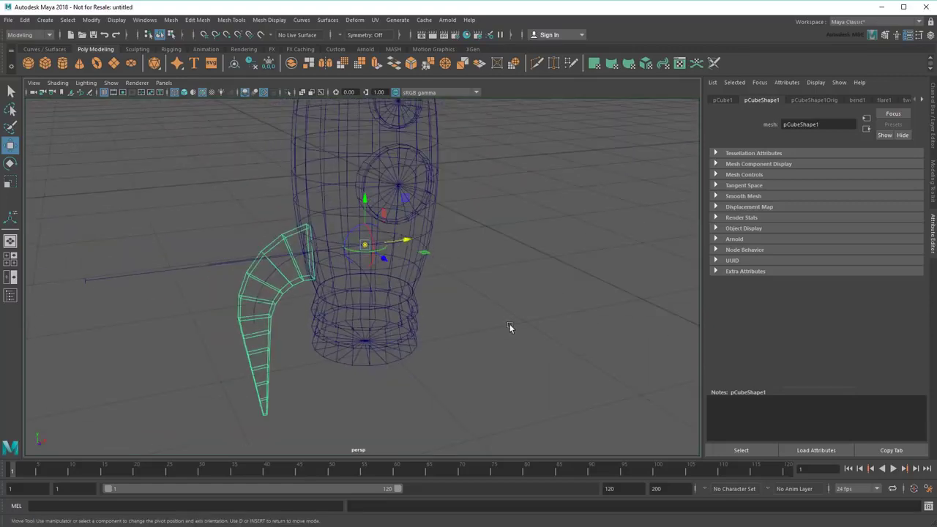
- Return to shaded display and duplicate the fin with Duplicate Special as 3 instances, each rotated 90 in Y around the rocket
key(d)
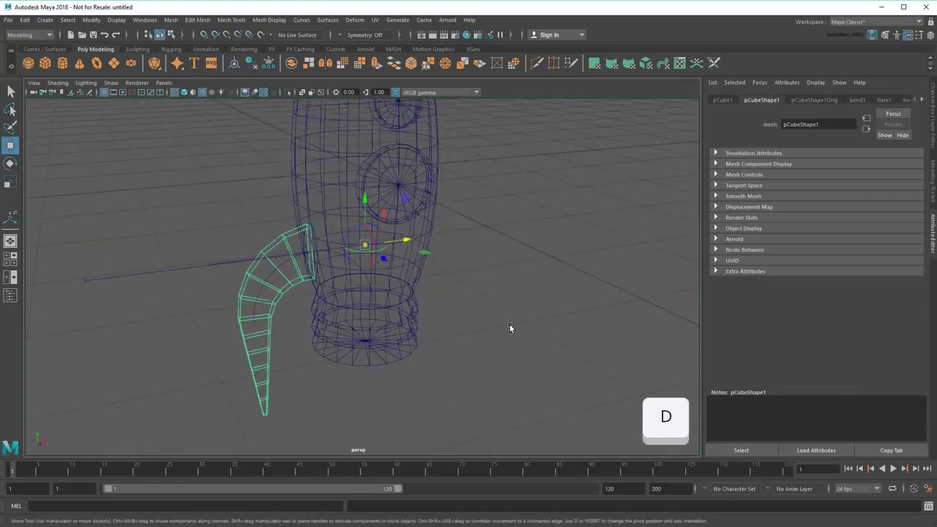
key(5)
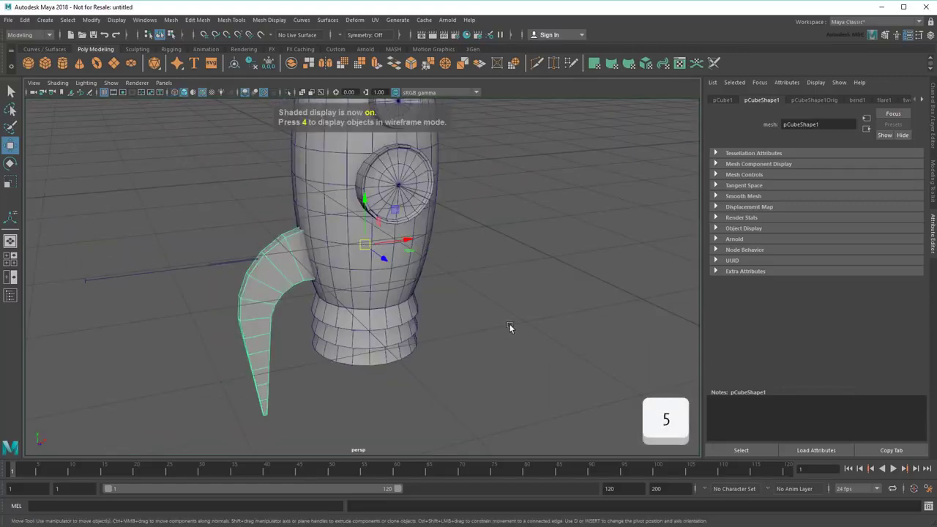
click(25, 20)
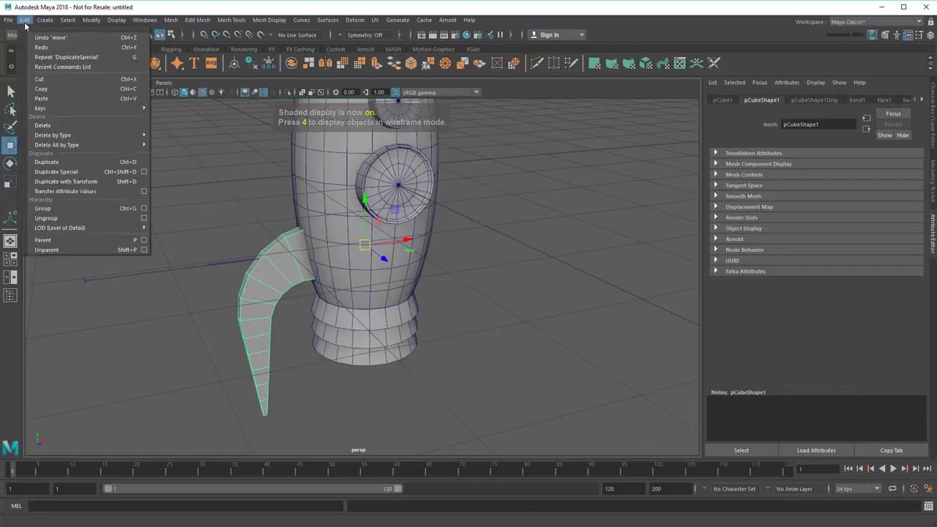
click(142, 171)
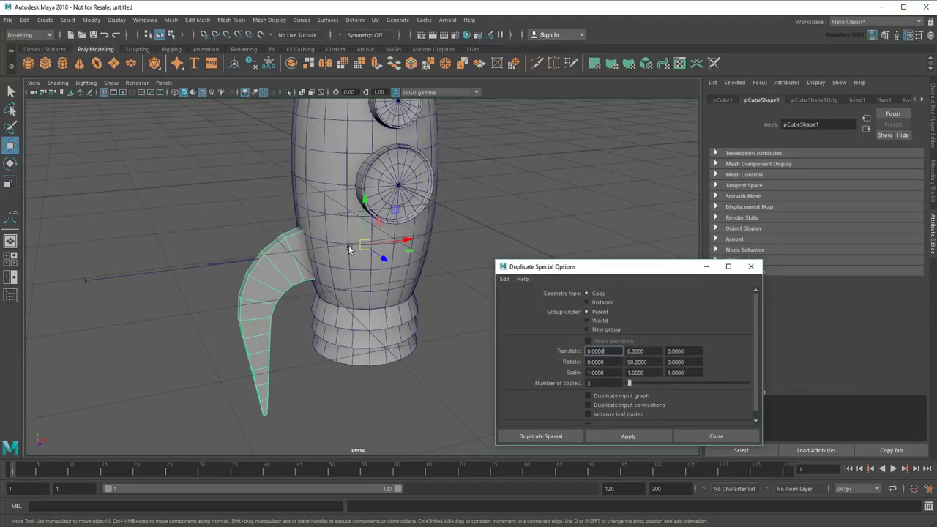
click(602, 303)
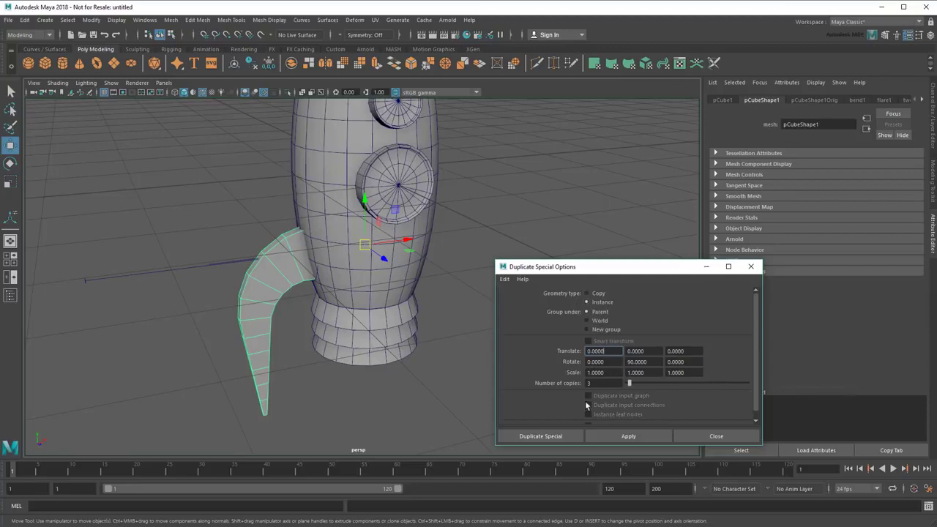
click(564, 435)
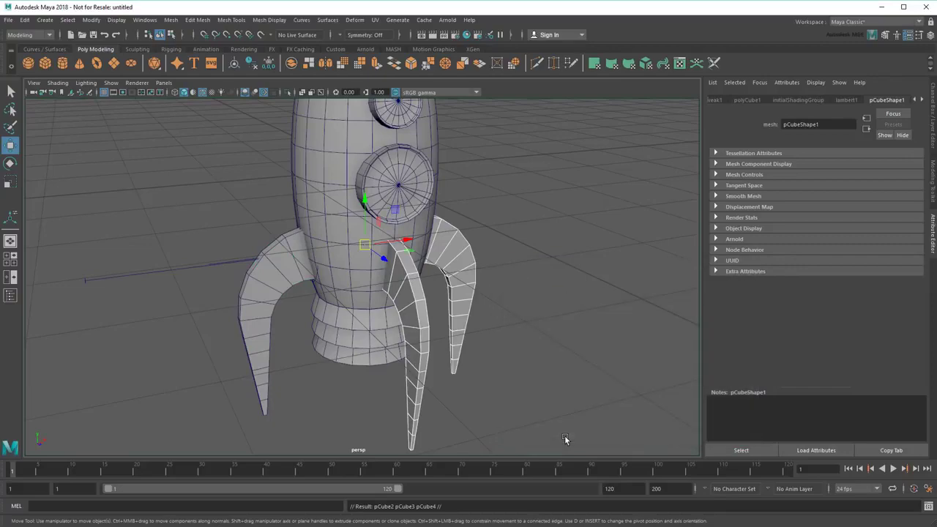
click(565, 363)
- Adjust the Bend deformer's curvature on the original fin to bring its tip slightly closer to the rocket body
alt+drag(566, 363, 219, 340)
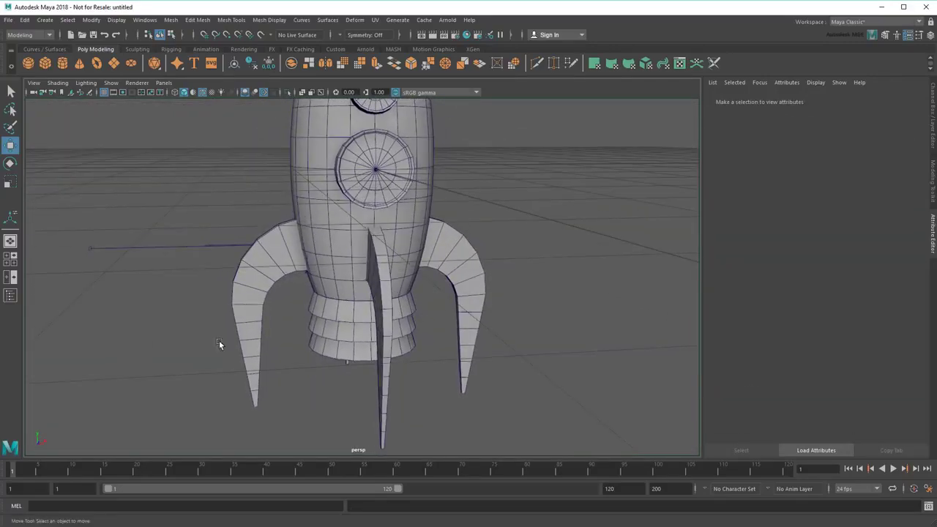
alt+right_drag(219, 340, 325, 362)
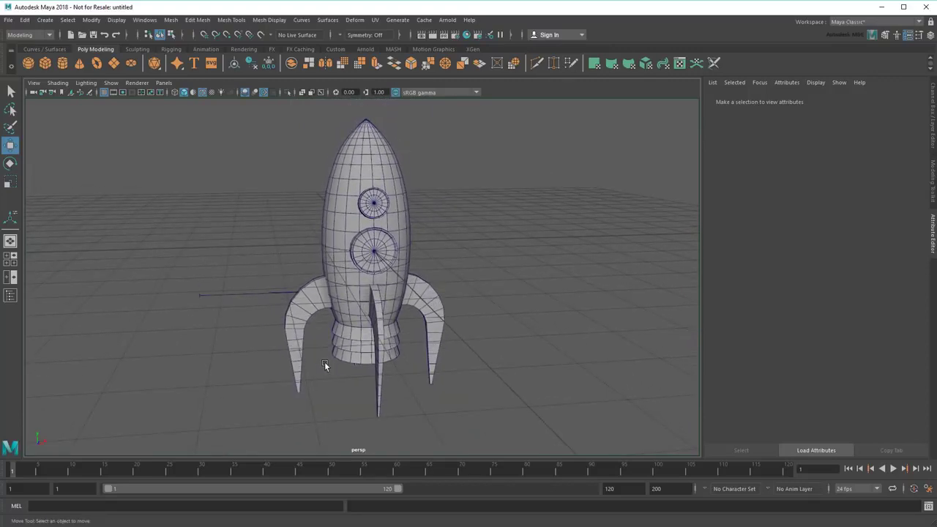
click(301, 330)
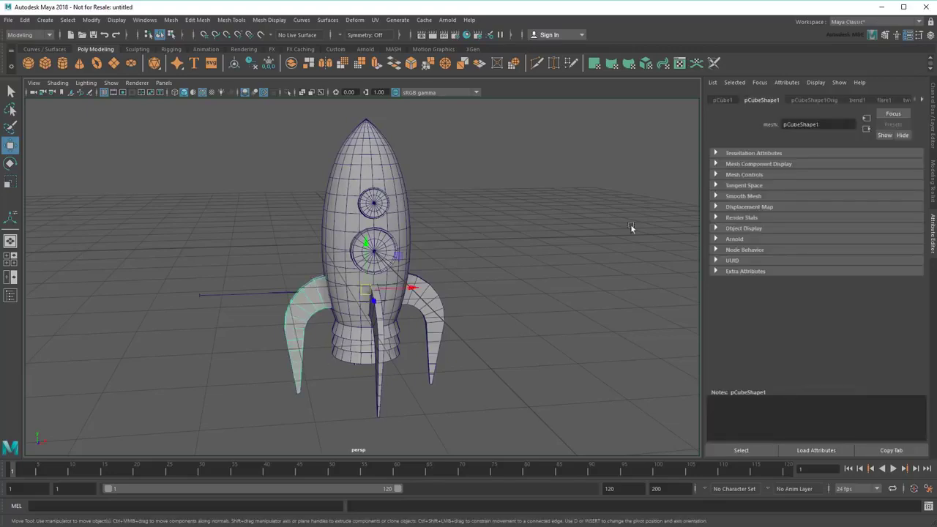
click(857, 100)
mouse_move(845, 166)
mouse_down()
mouse_move(863, 170)
mouse_move(843, 171)
mouse_up()
- Thicken the fins by setting the Flare deformer's Start Flare Z to about 1.65
click(884, 101)
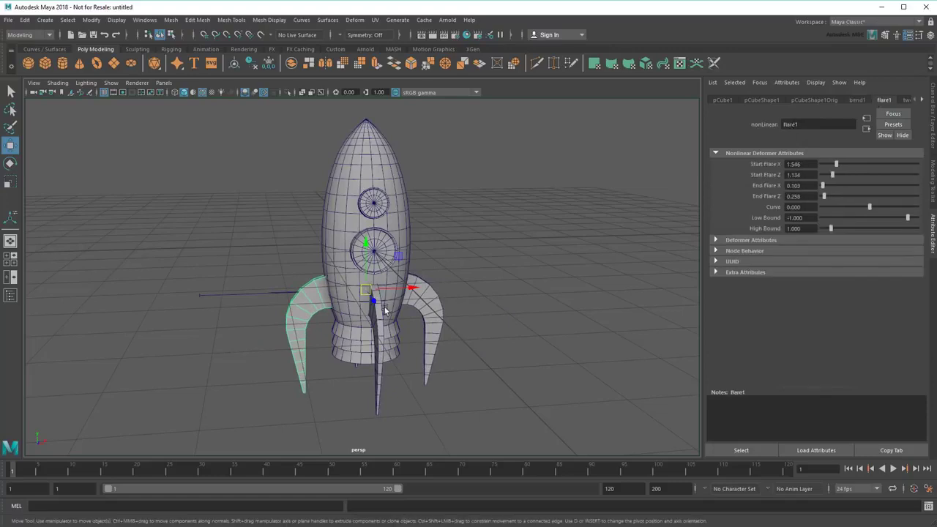
alt+drag(384, 306, 454, 307)
mouse_move(832, 175)
mouse_down()
mouse_move(842, 175)
mouse_move(836, 185)
mouse_up()
alt+drag(568, 344, 518, 347)
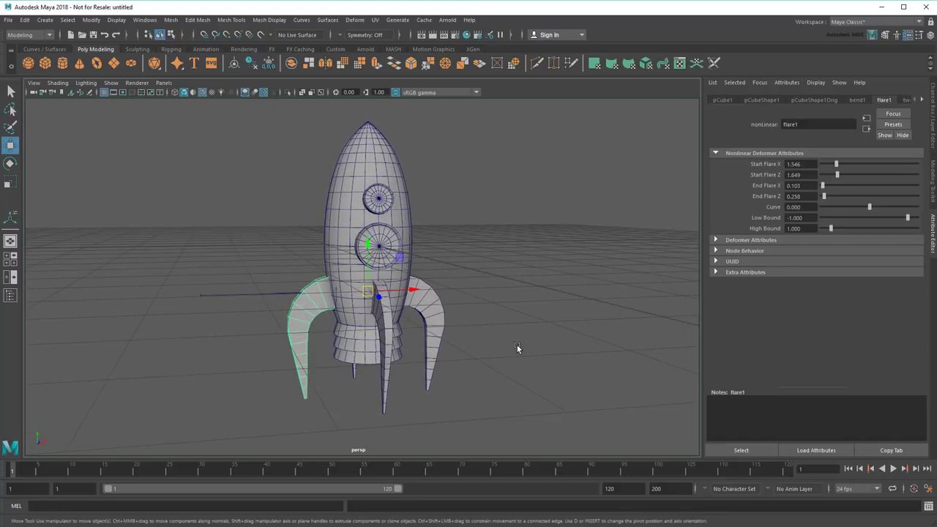
- Select all the fins together with the rocket body and merge them with a Boolean Union
key(q)
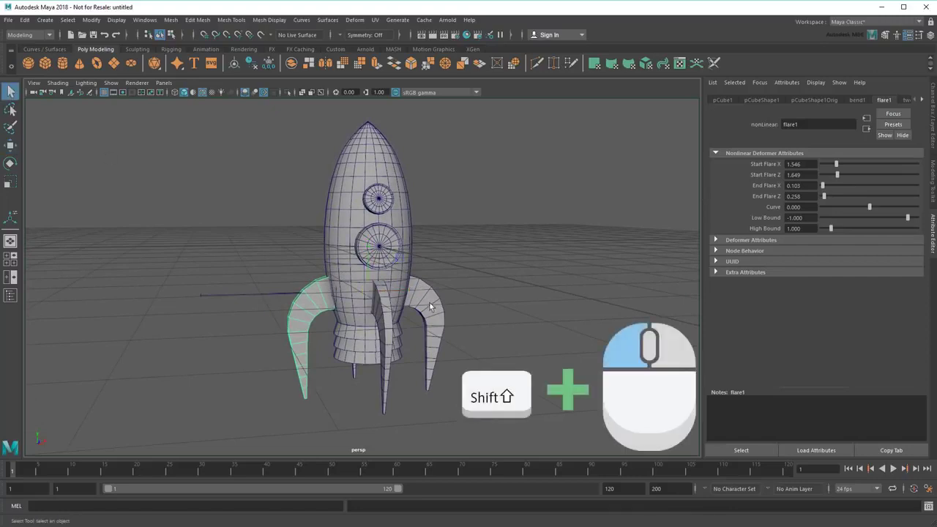
shift+click(389, 319)
shift+click(388, 320)
shift+click(434, 311)
alt+drag(315, 321, 359, 329)
shift+click(318, 316)
click(170, 20)
mouse_move(188, 42)
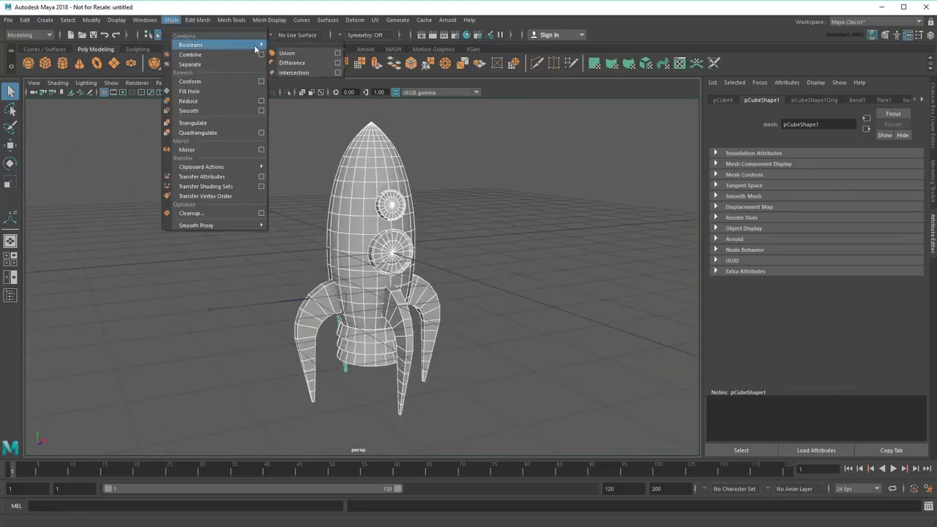
click(299, 53)
- Hide the viewport grid and collapse the Attribute Editor to show the finished rocket in a wider view
alt+drag(483, 341, 504, 341)
click(104, 92)
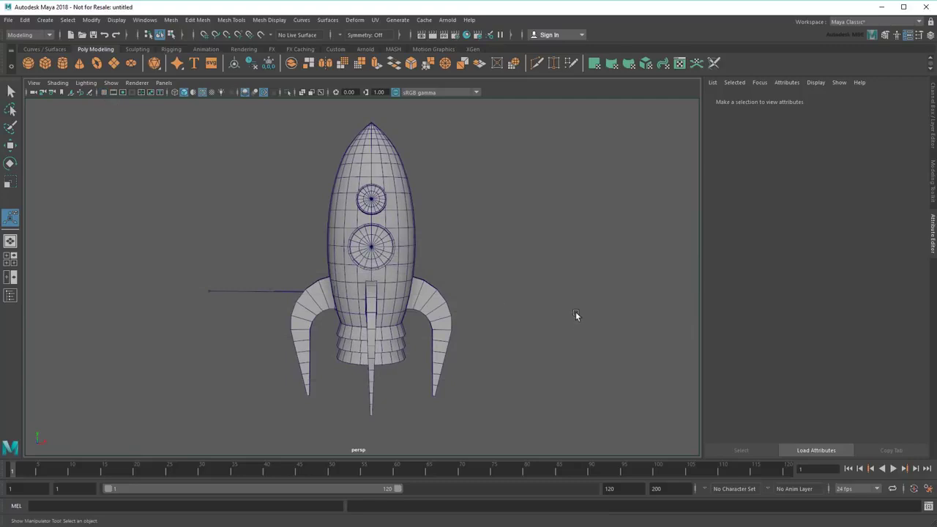
alt+drag(575, 316, 485, 335)
click(930, 246)
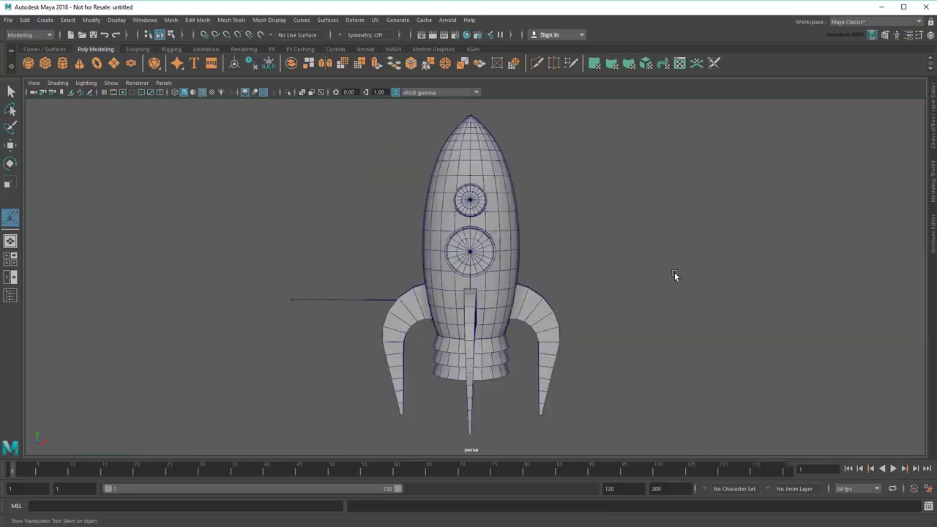